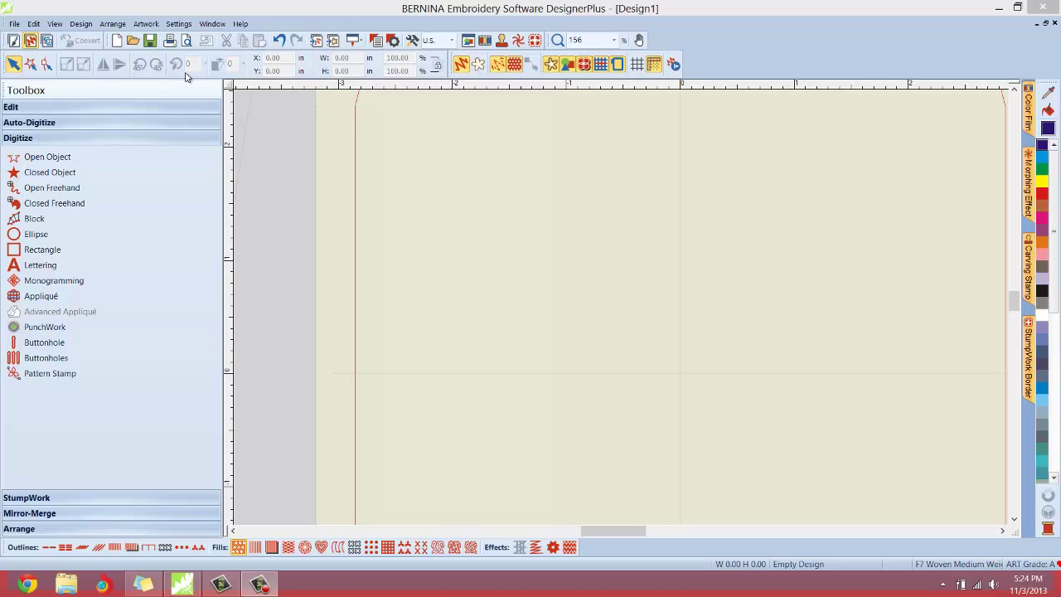
Switch to the artwork canvas and pick the Polygon tool from the basic shapes flyout.
left_click(12, 41)
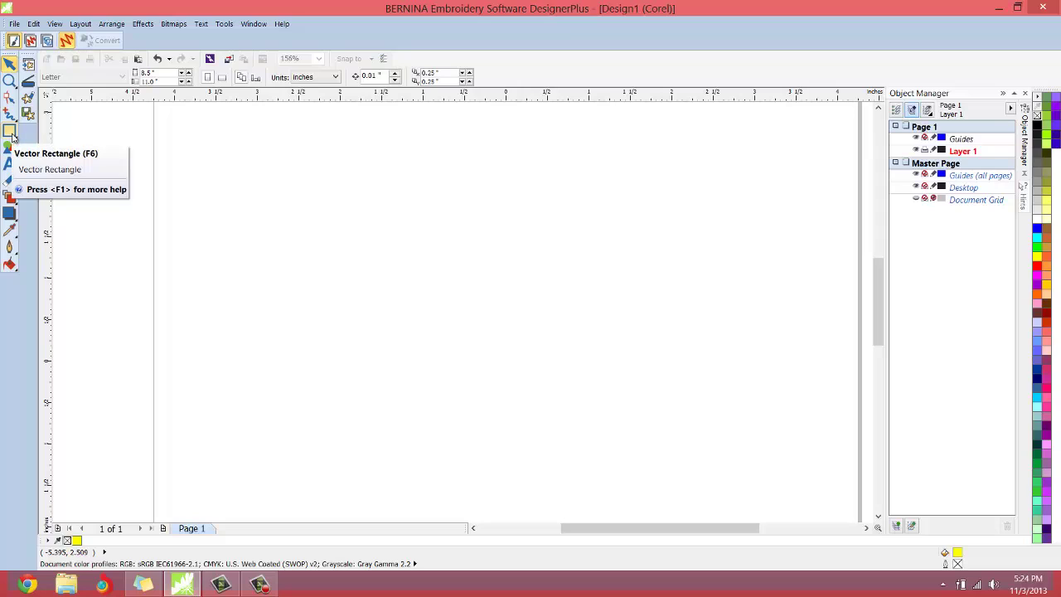
left_click(11, 137)
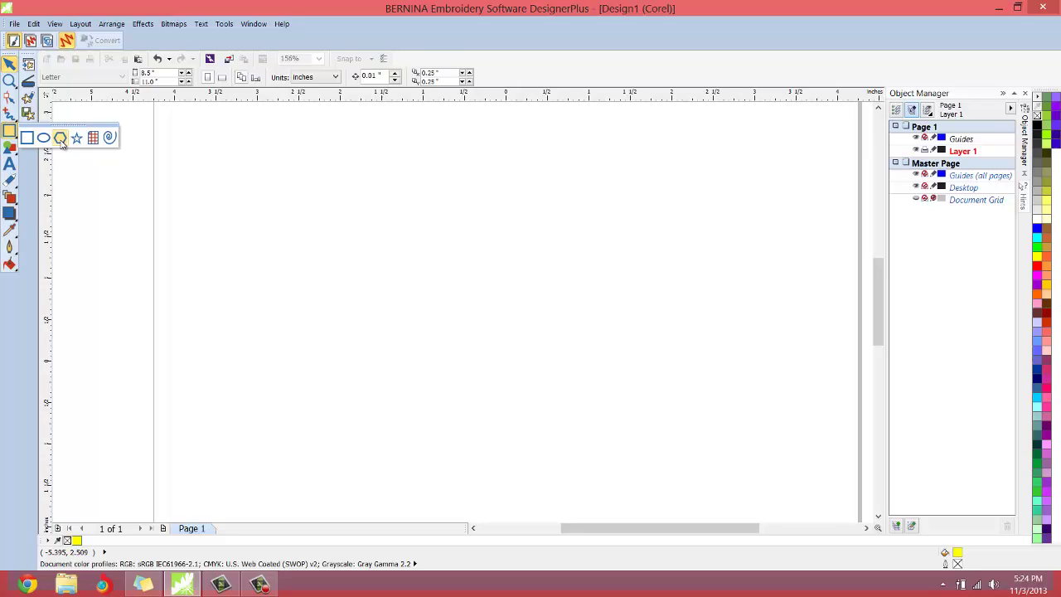
left_click(61, 140)
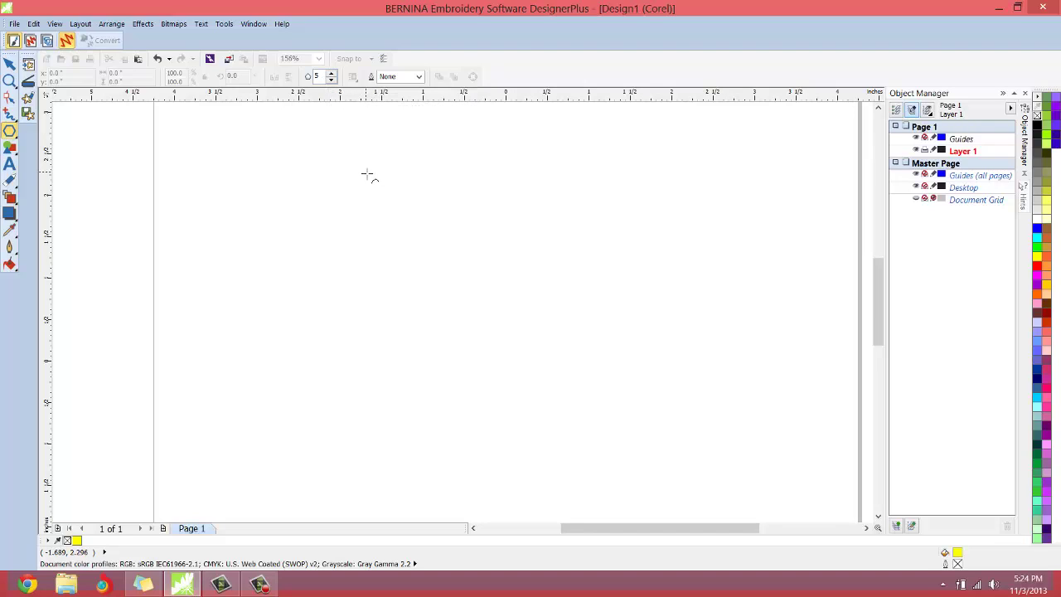
Draw a yellow pentagon and pull a side node inward to form a five-pointed star.
mouse_move(365, 173)
left_mouse_down()
mouse_move(431, 268)
mouse_move(547, 359)
left_mouse_up()
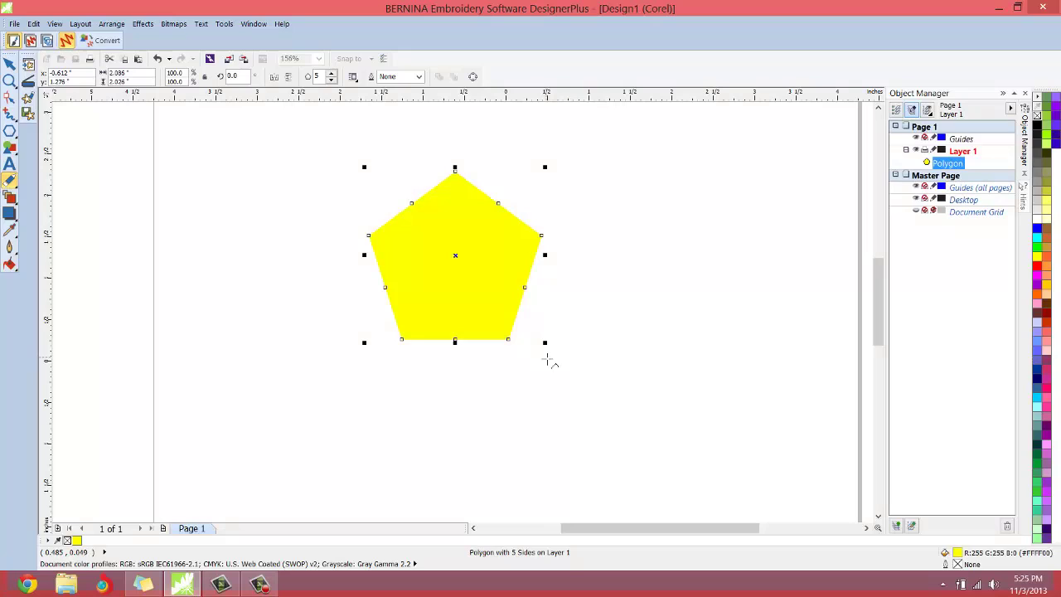
left_click(8, 98)
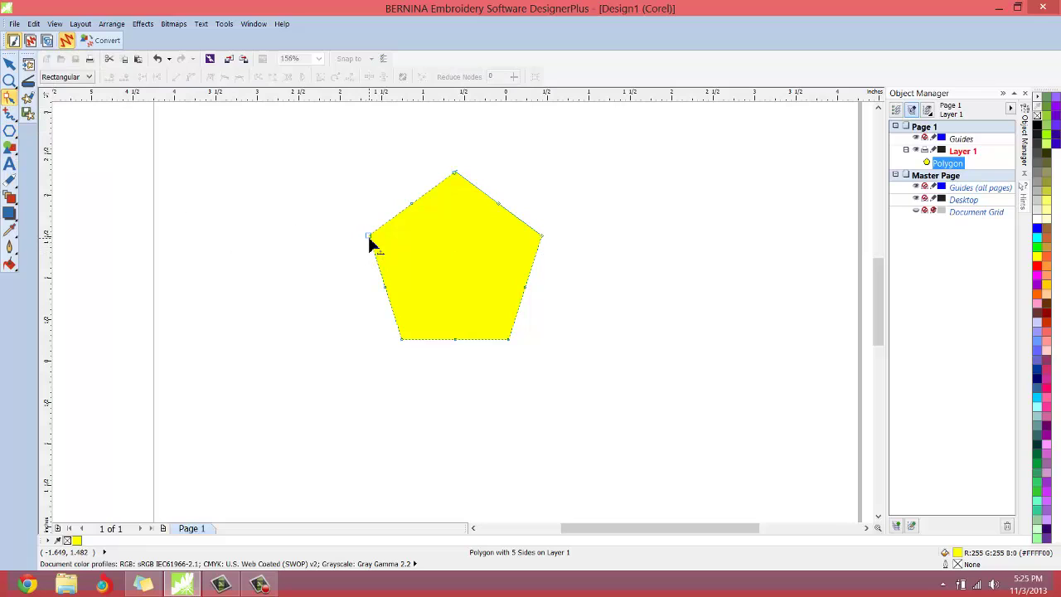
left_click_drag(370, 238, 426, 257)
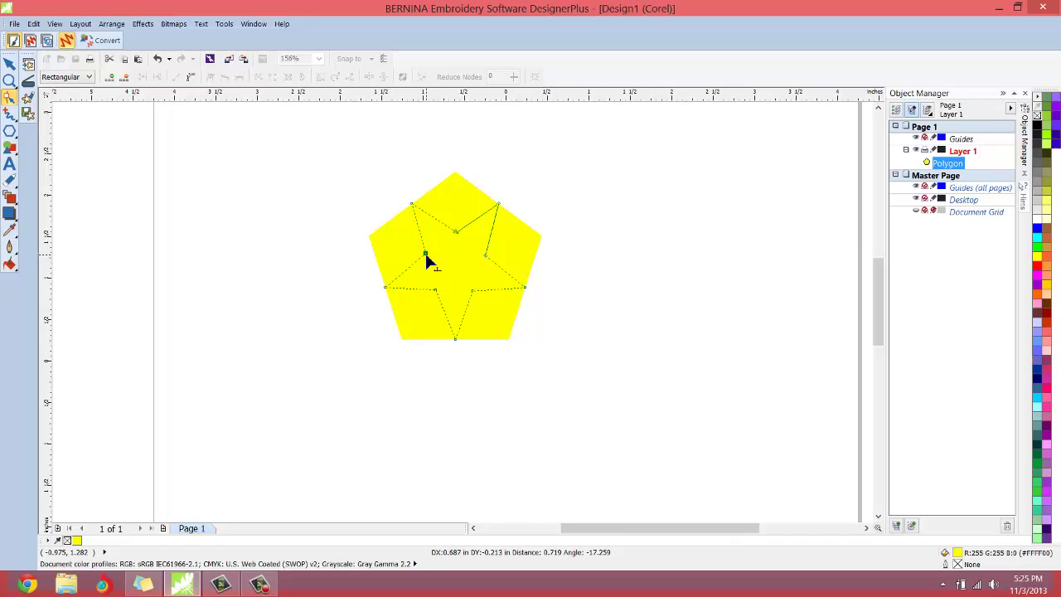
left_click_drag(427, 257, 427, 257)
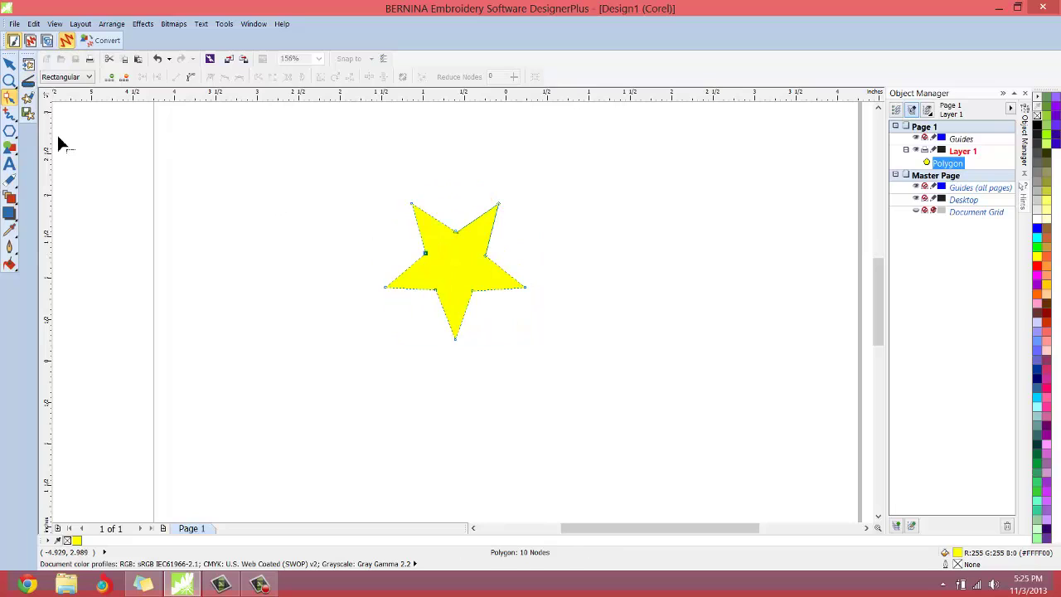
Rotate the star clockwise to roughly 322°.
left_click(10, 64)
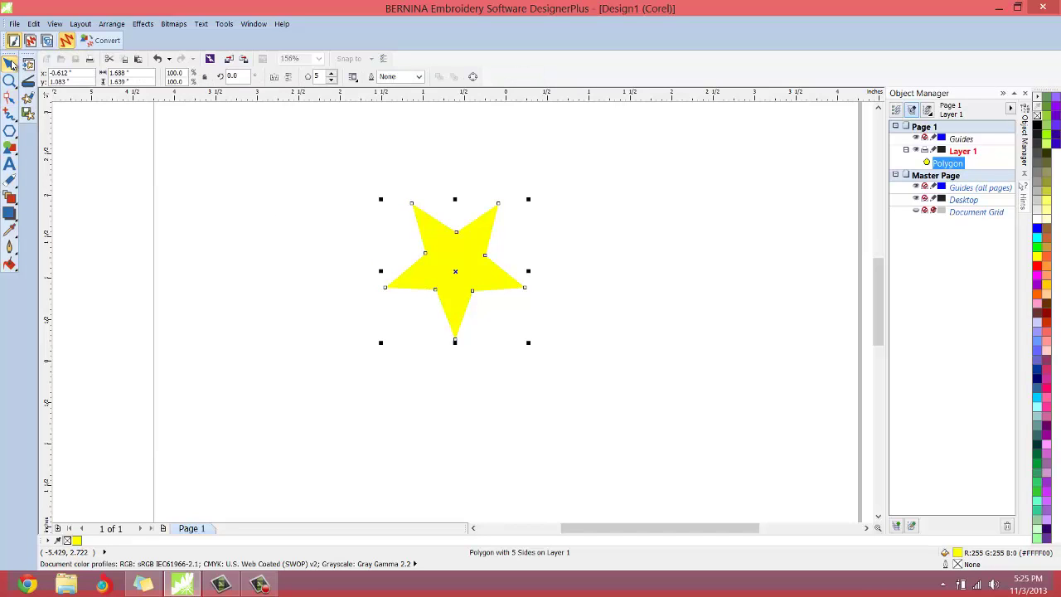
left_click(470, 250)
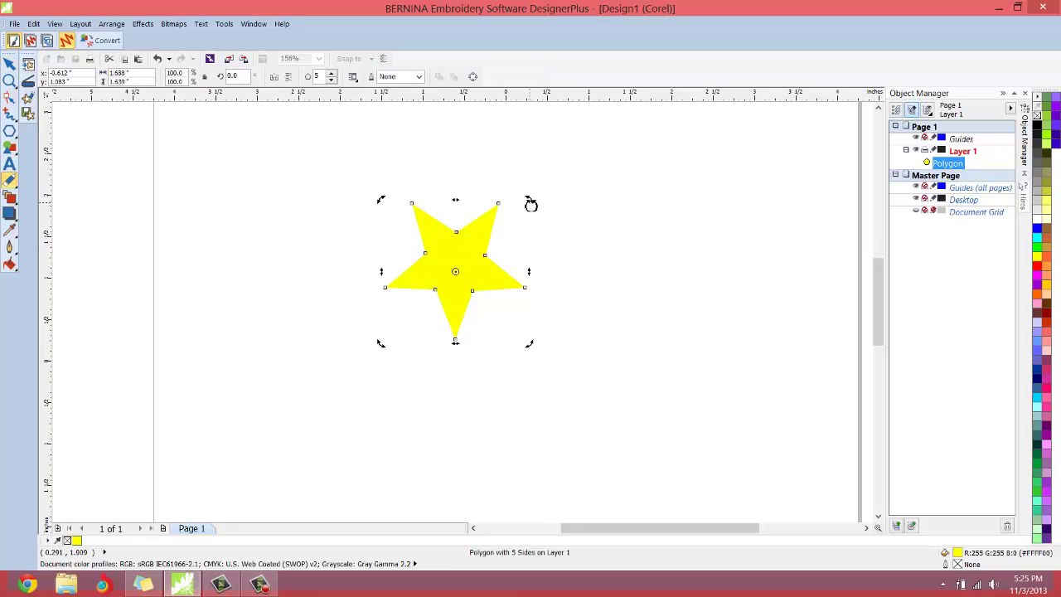
left_click_drag(529, 200, 552, 265)
Convert the star to embroidery stitches and shrink it to about 0.26 × 0.25 in.
left_click(606, 262)
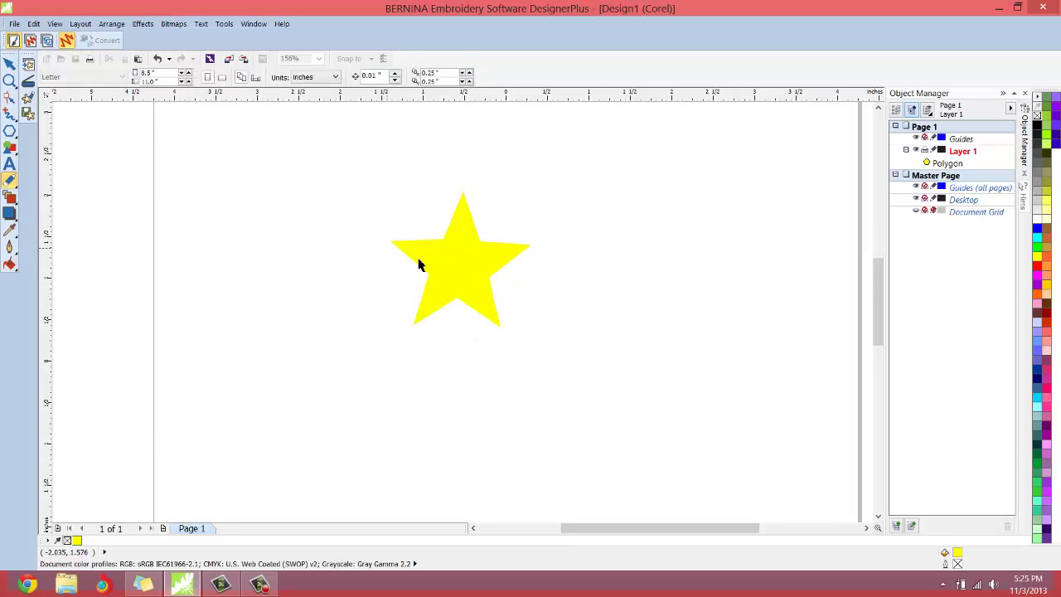
left_click(468, 295)
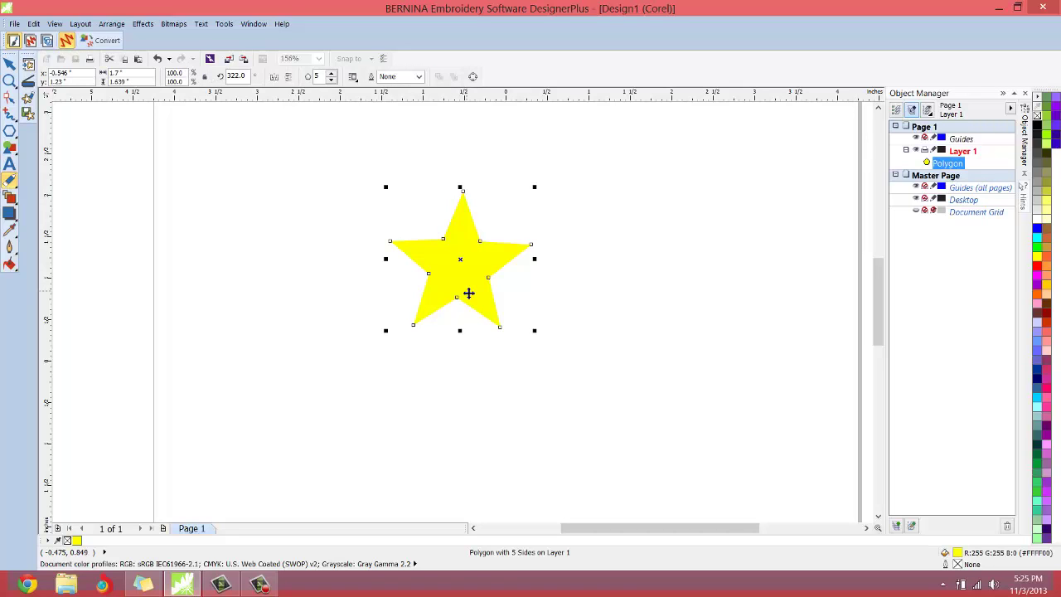
left_click(101, 40)
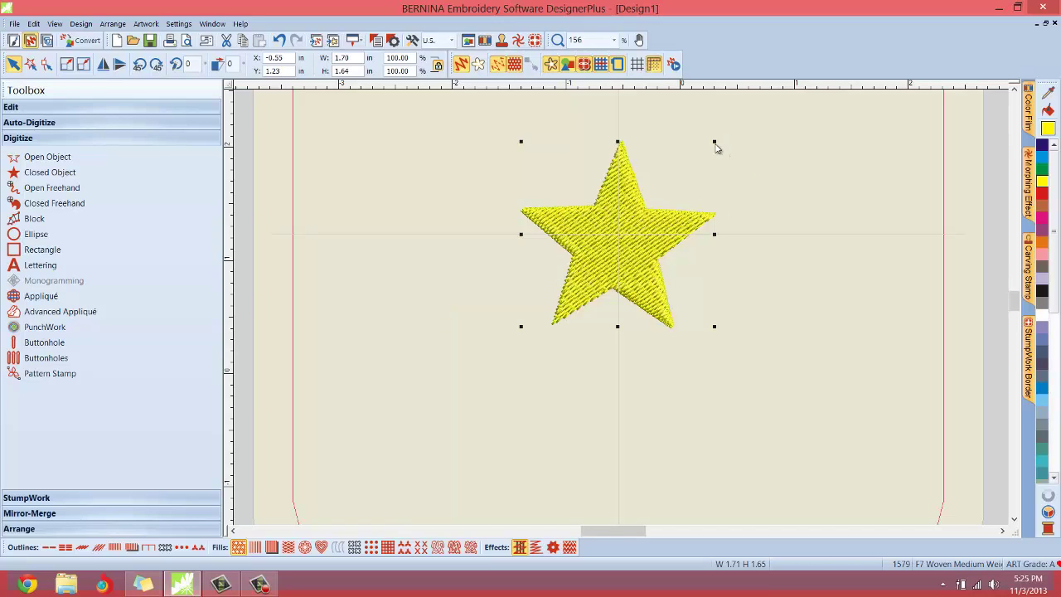
left_click_drag(714, 143, 563, 303)
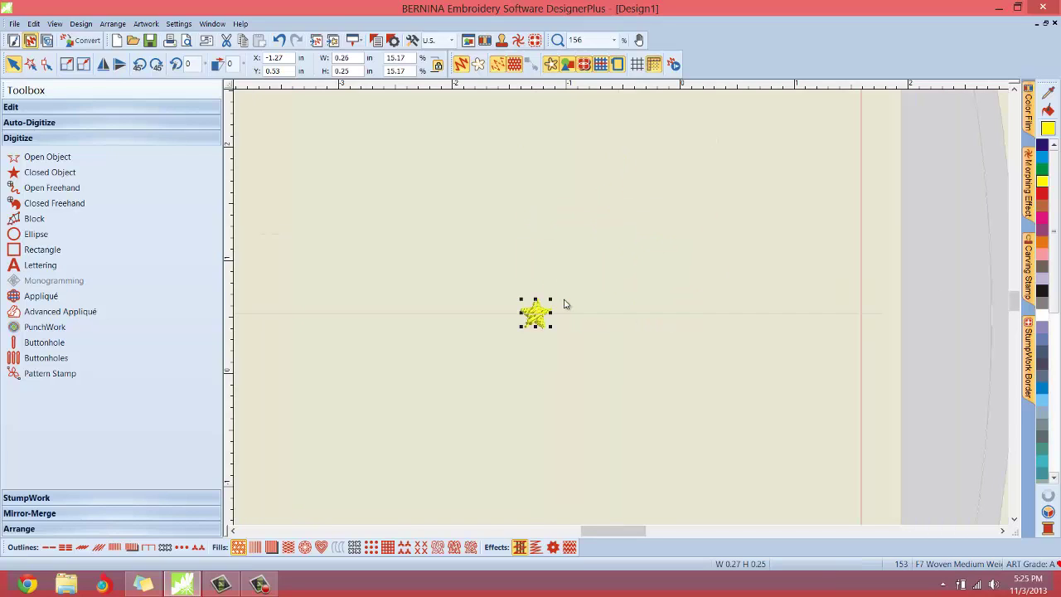
Enlarge the embroidered star to about 1.08 × 1.04 in and move it up-left.
left_click(498, 302)
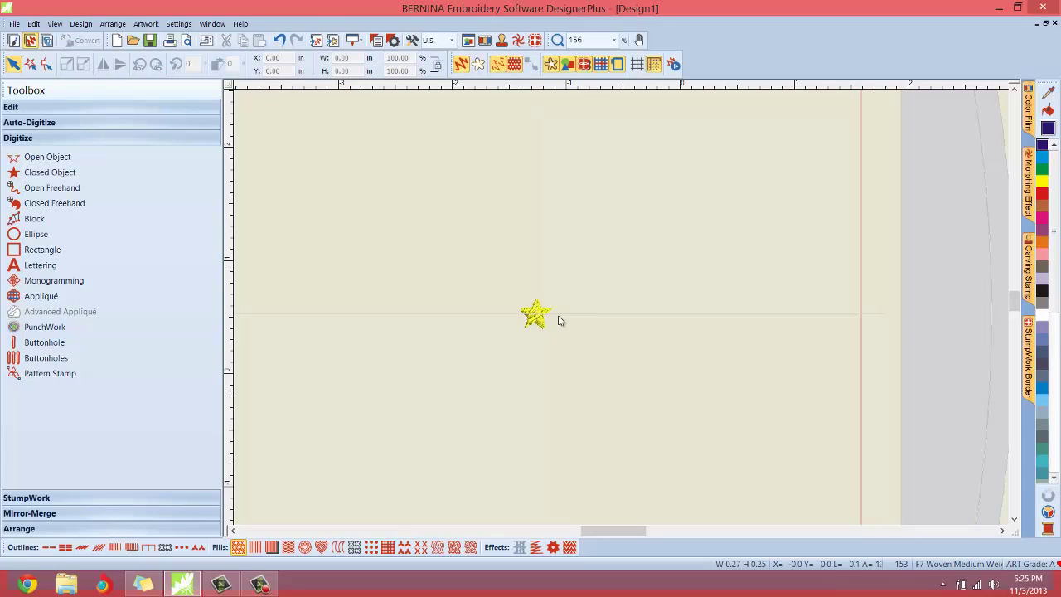
scroll(539, 326, "up", 2)
scroll(623, 311, "up", 2)
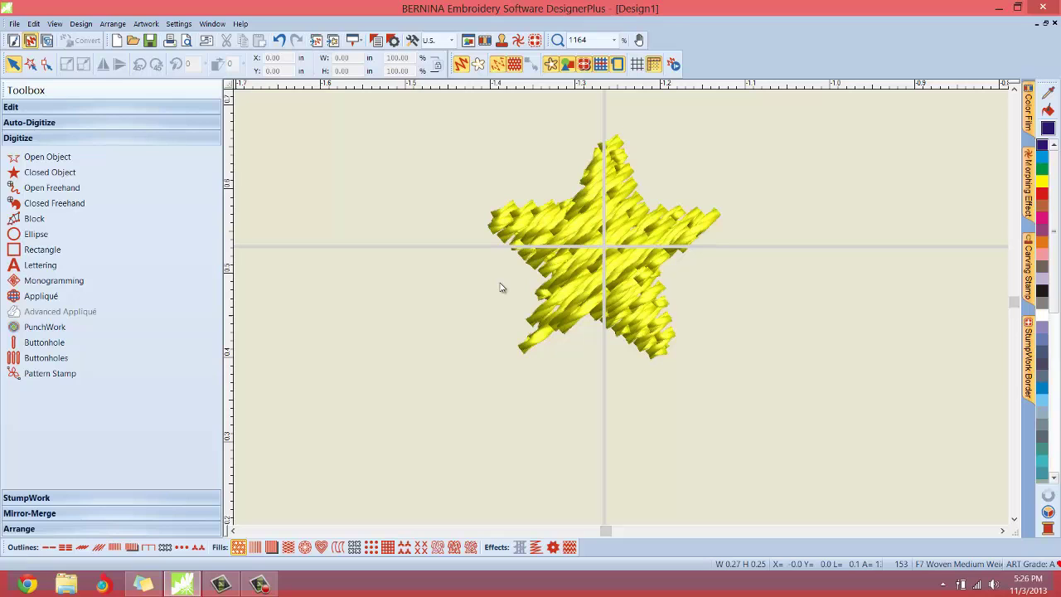
scroll(622, 308, "down", 2)
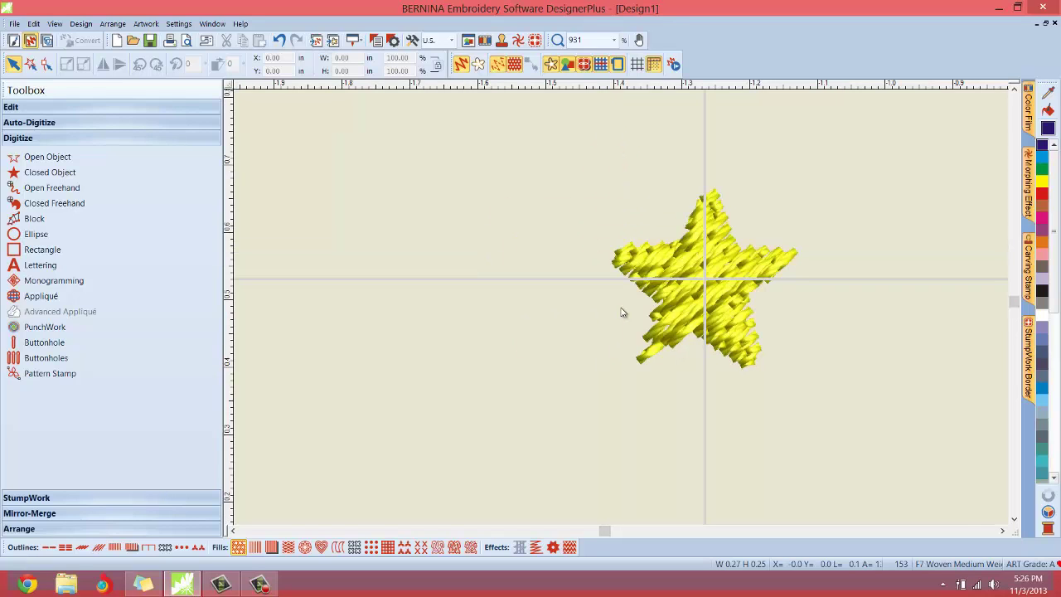
scroll(642, 305, "down", 3)
left_click(645, 307)
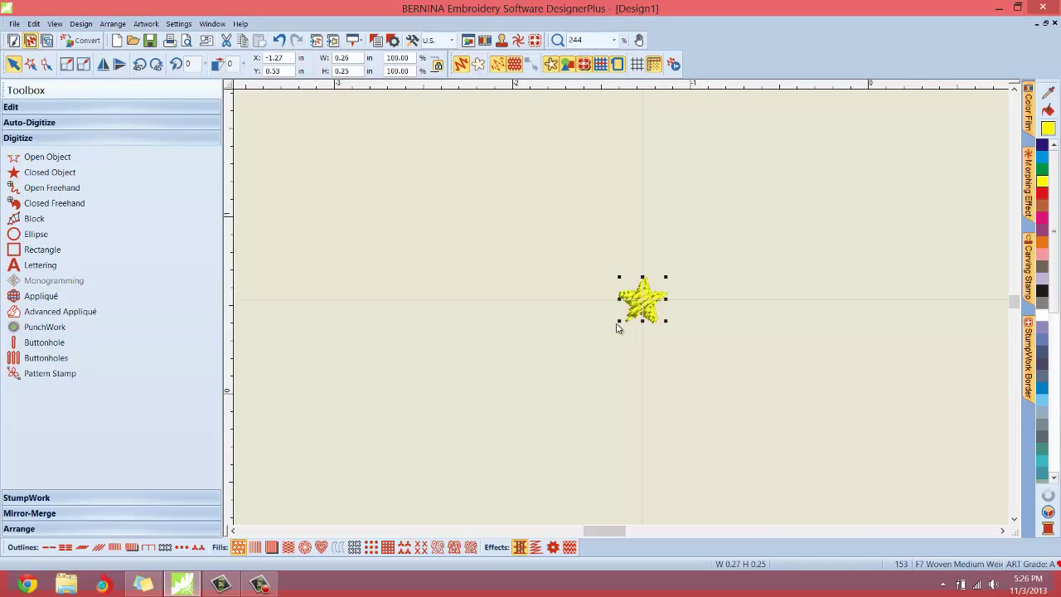
left_click_drag(620, 323, 444, 461)
left_click_drag(578, 386, 524, 265)
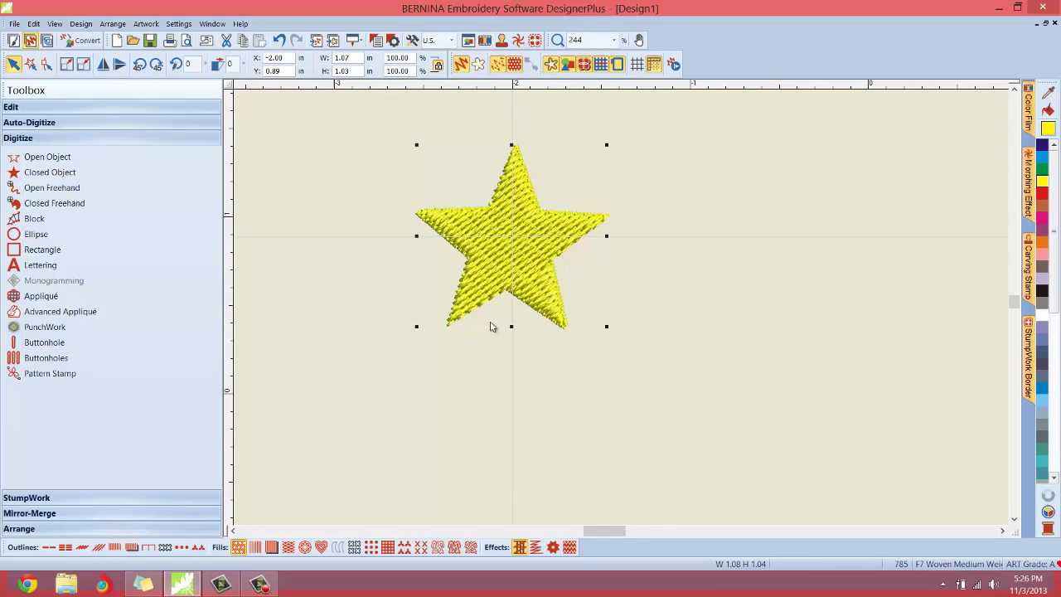
left_click(378, 283)
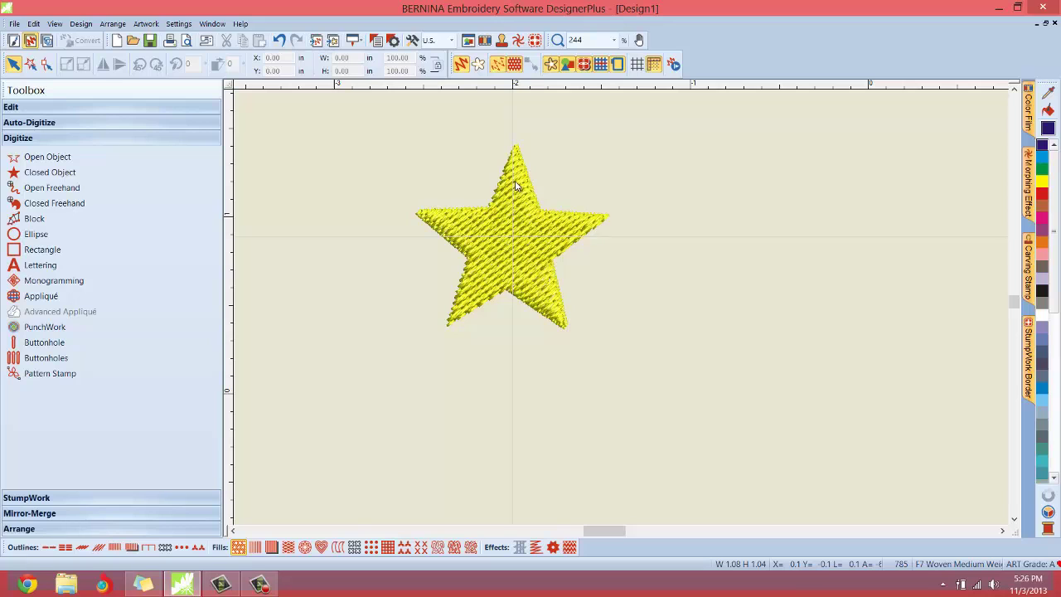
Undo four times back to the vector star, then delete it from the artwork page.
left_click(280, 41)
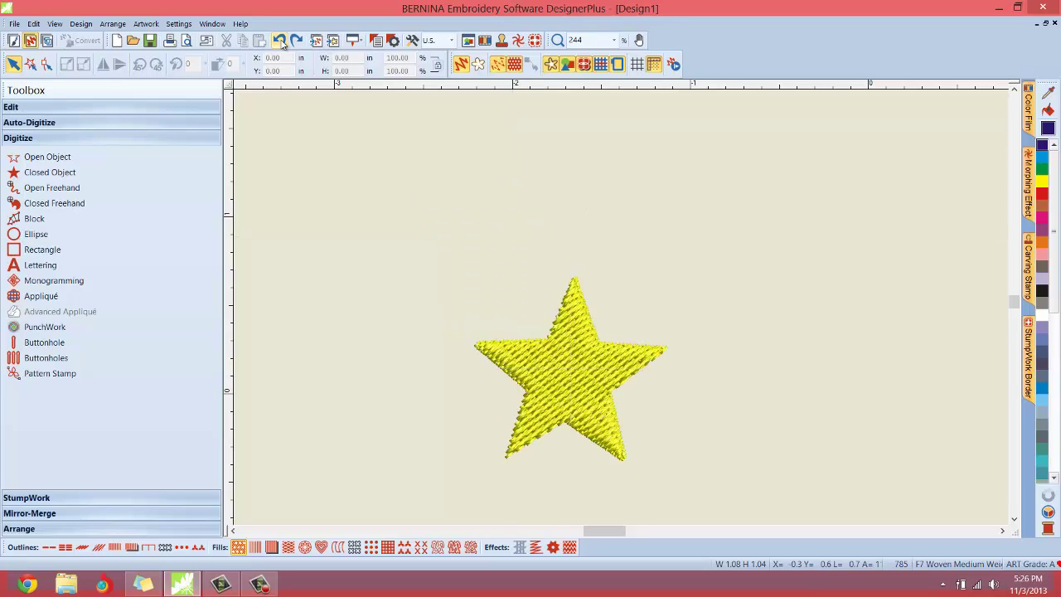
left_click(280, 41)
left_click(281, 41)
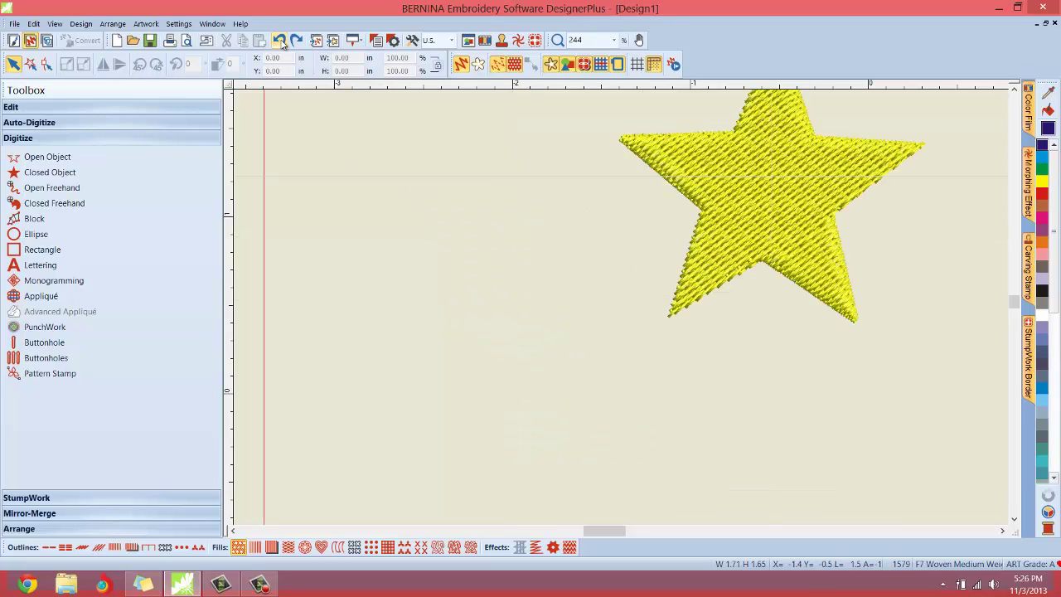
left_click(280, 41)
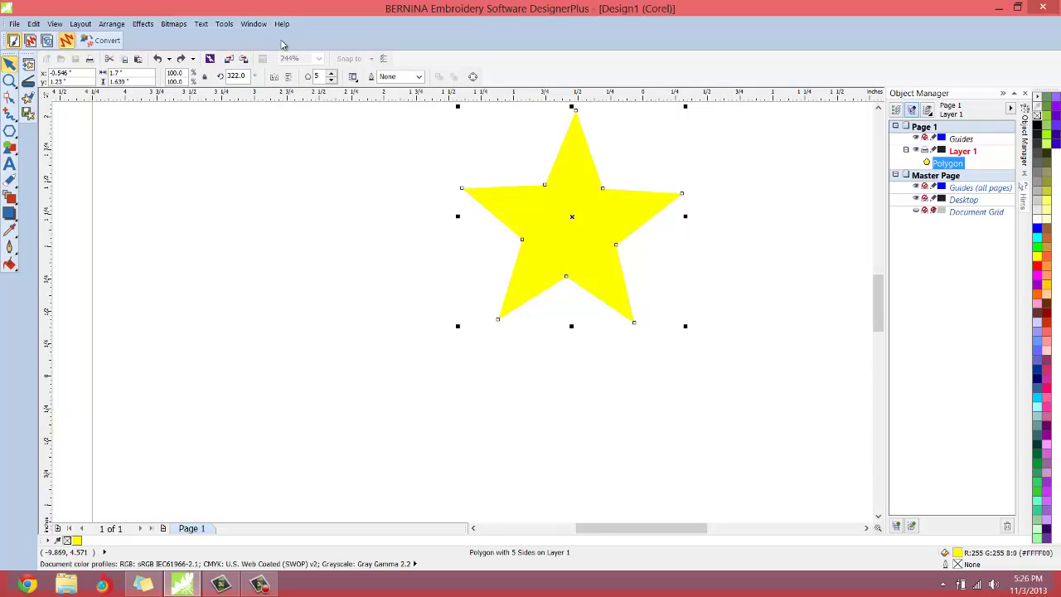
left_click(281, 44)
key("x")
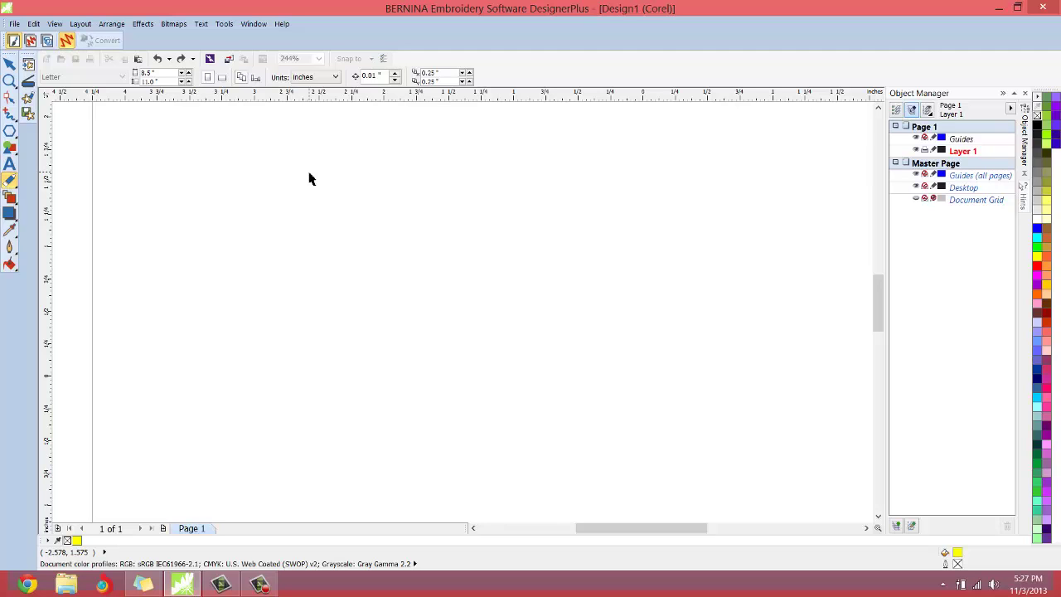
Import the Star shape file from the Embroidery library and centre it on the page.
key("space")
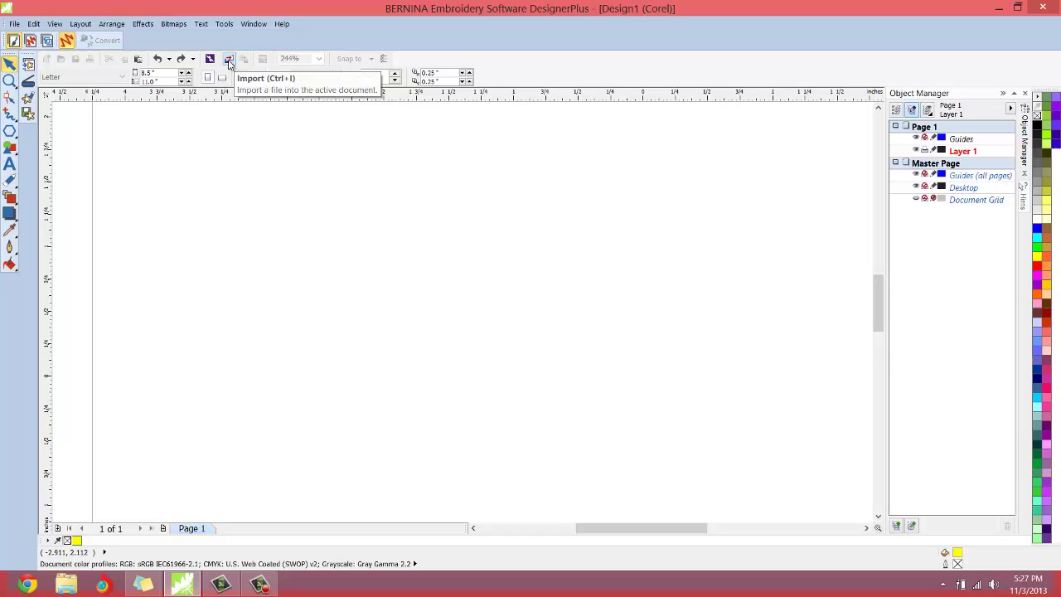
left_click(229, 60)
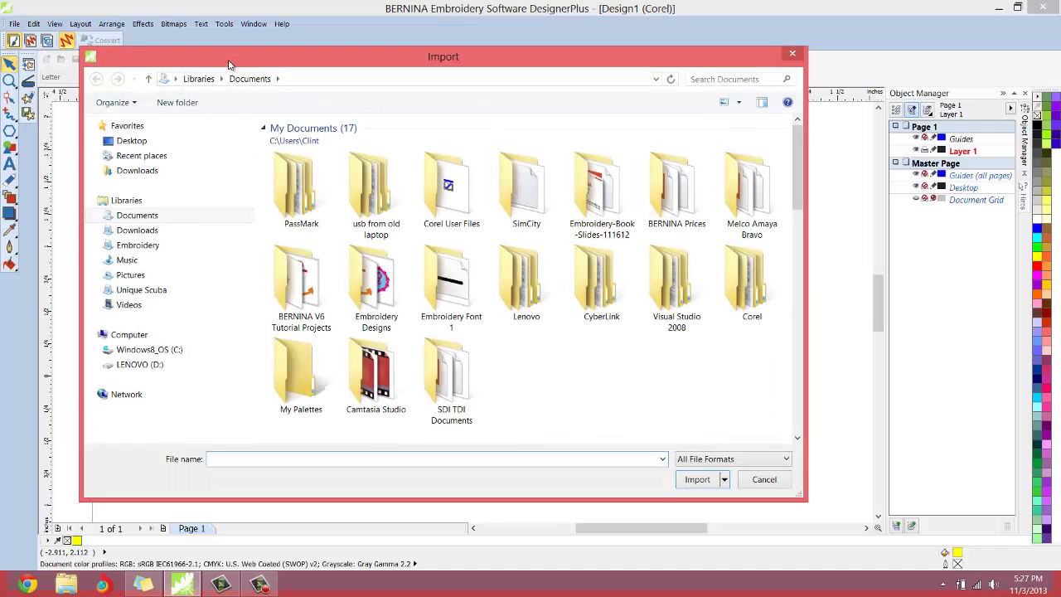
left_click(141, 246)
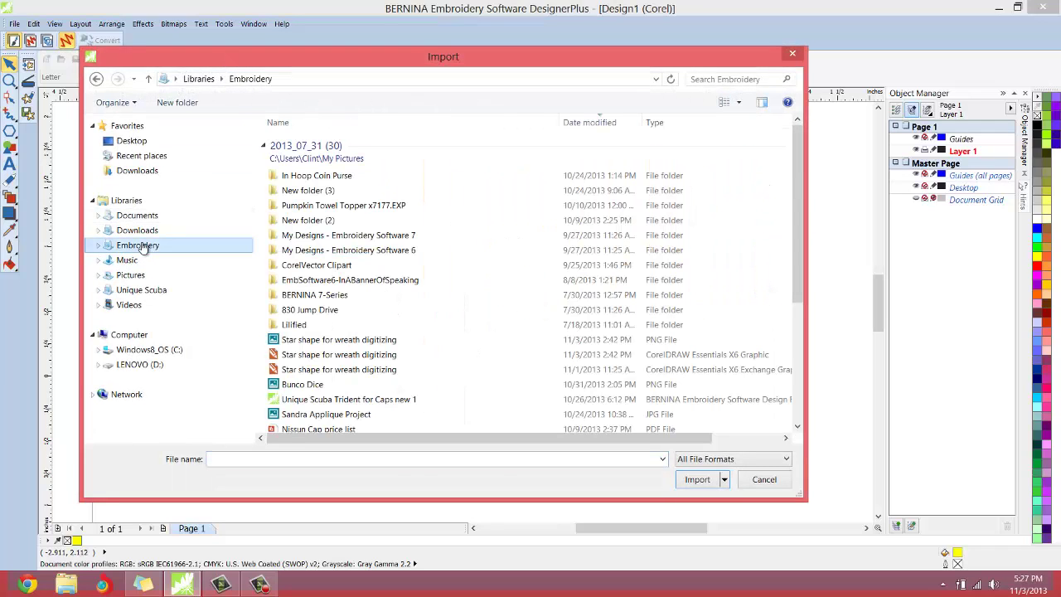
left_click(296, 355)
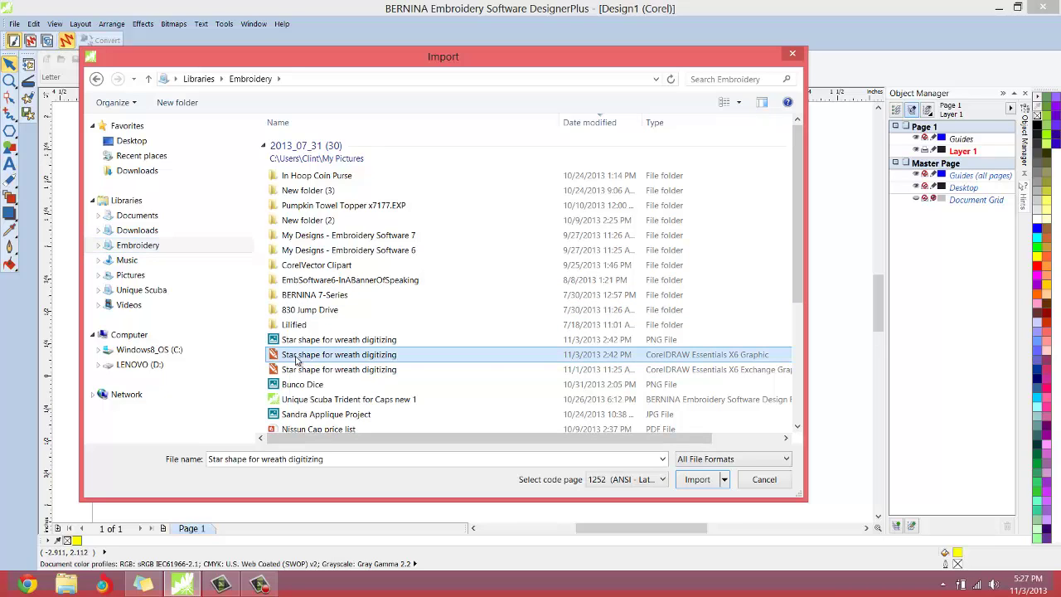
left_click(696, 488)
key("Return")
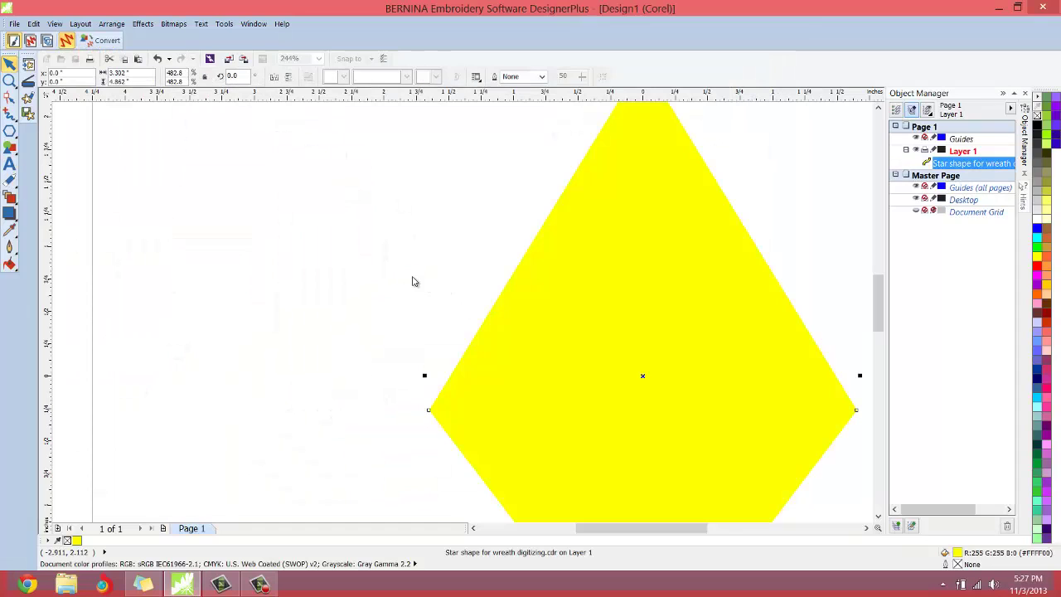
Reselect the yellow diamond and convert it to embroidery, about 3.32 × 4.87 in.
key("shift+F4")
scroll(460, 301, "up", 3)
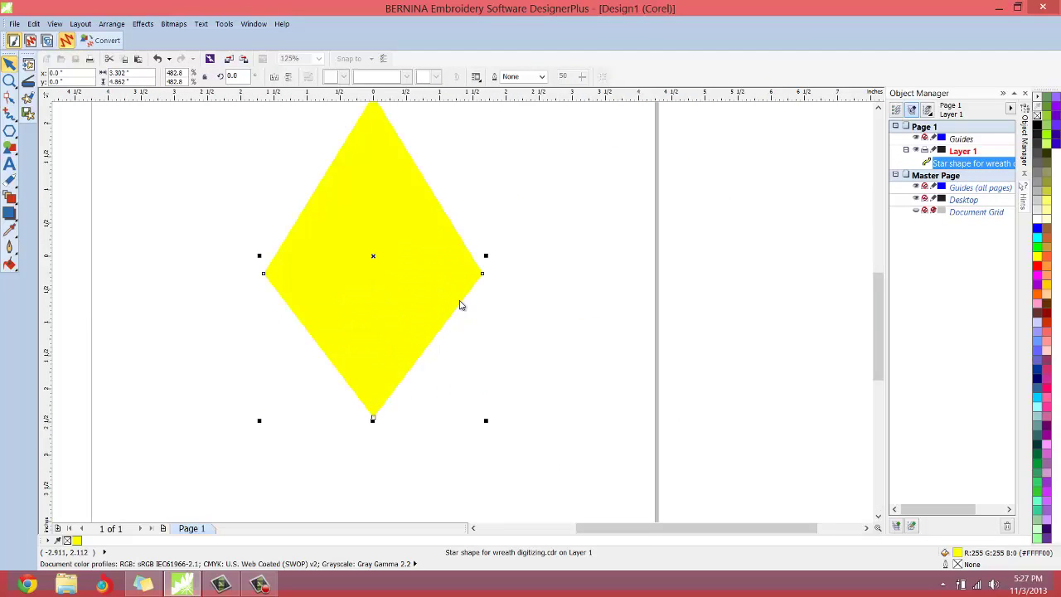
left_click(569, 249)
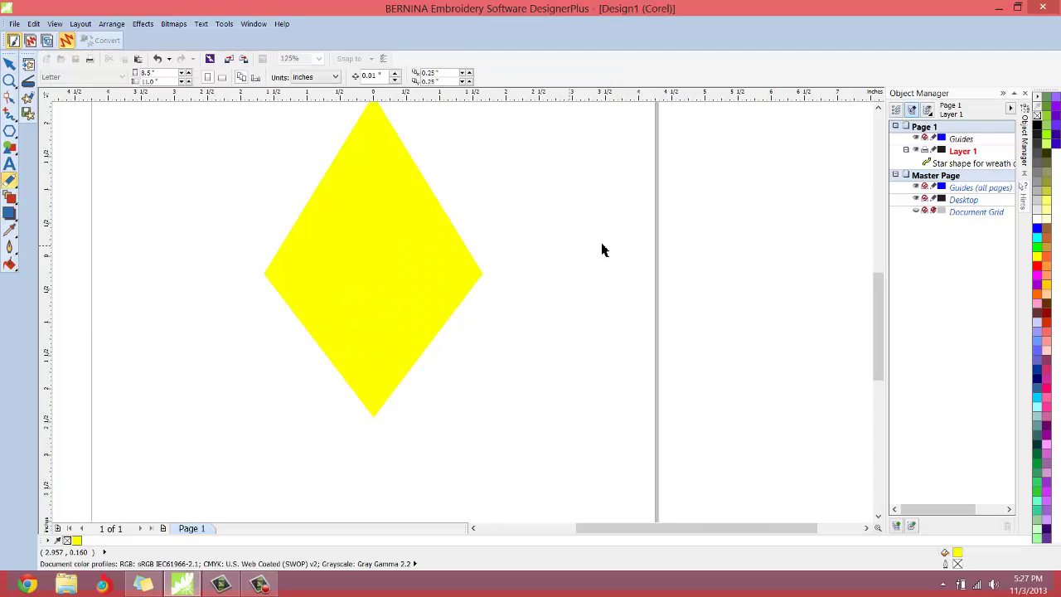
left_click(879, 112)
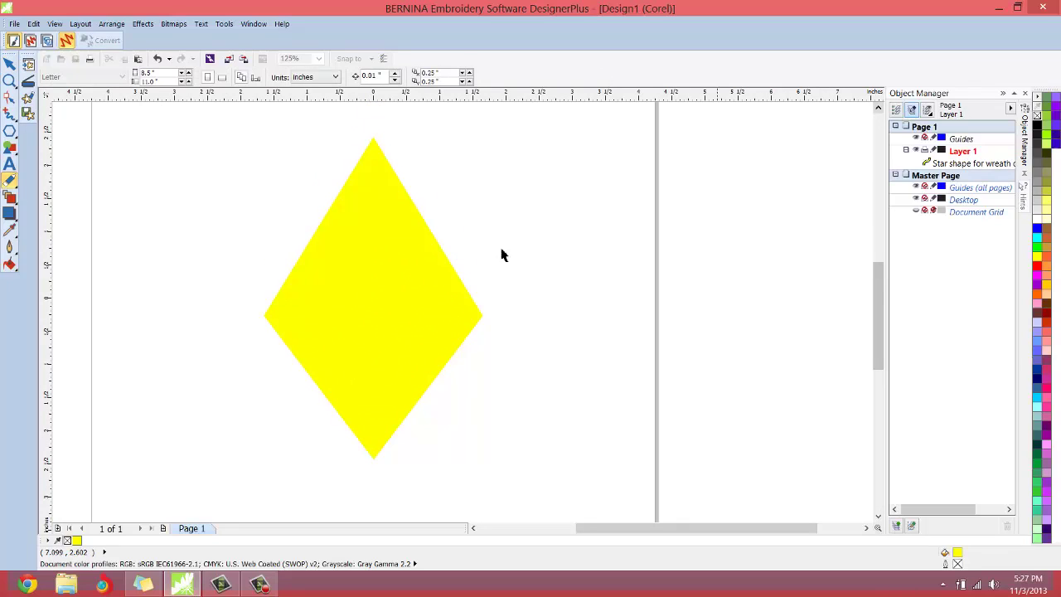
left_click(360, 287)
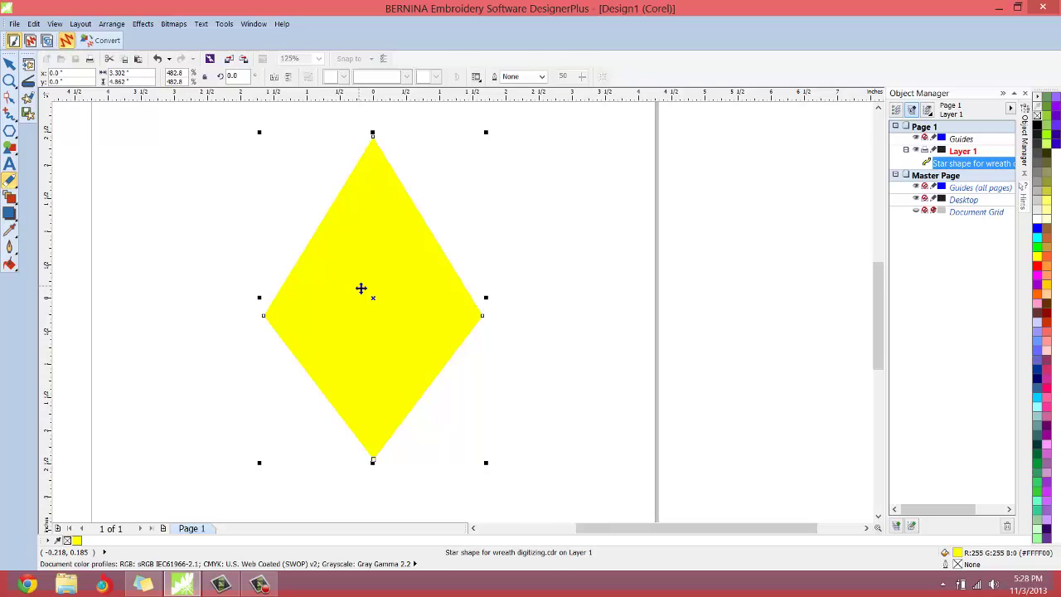
scroll(360, 288, "down", 2)
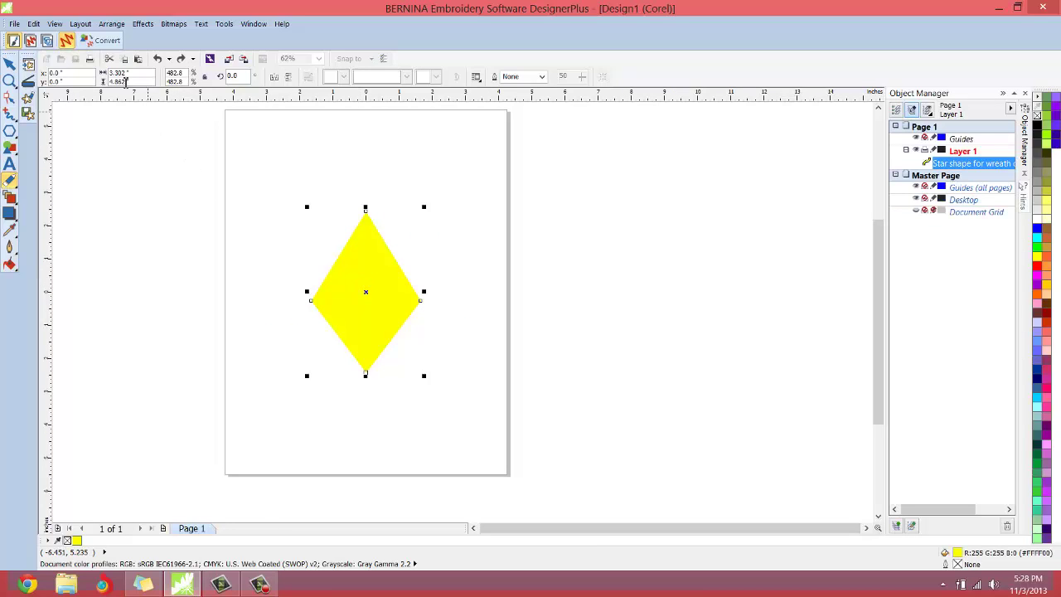
left_click(104, 39)
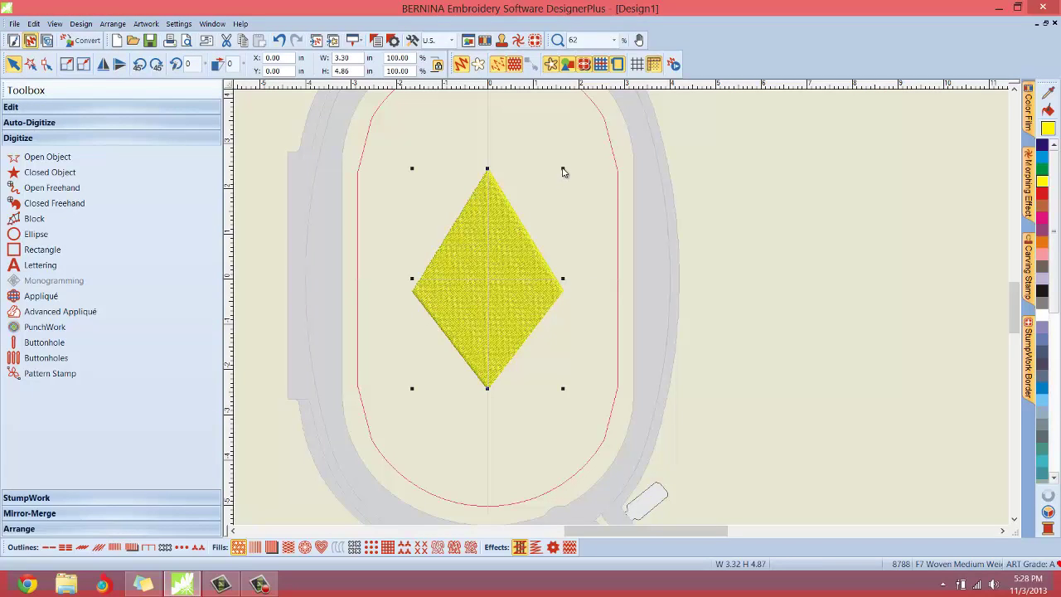
Shrink the stitched diamond to about 0.22 × 0.32 in and apply a Satin fill.
left_click_drag(563, 168, 417, 382)
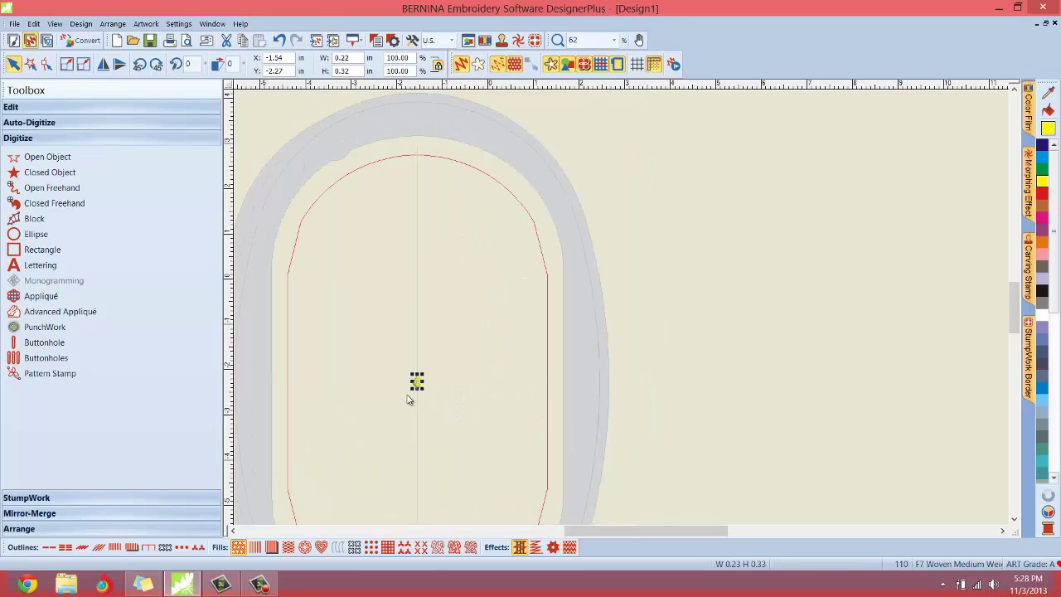
scroll(623, 310, "up", 3)
scroll(623, 313, "up", 1)
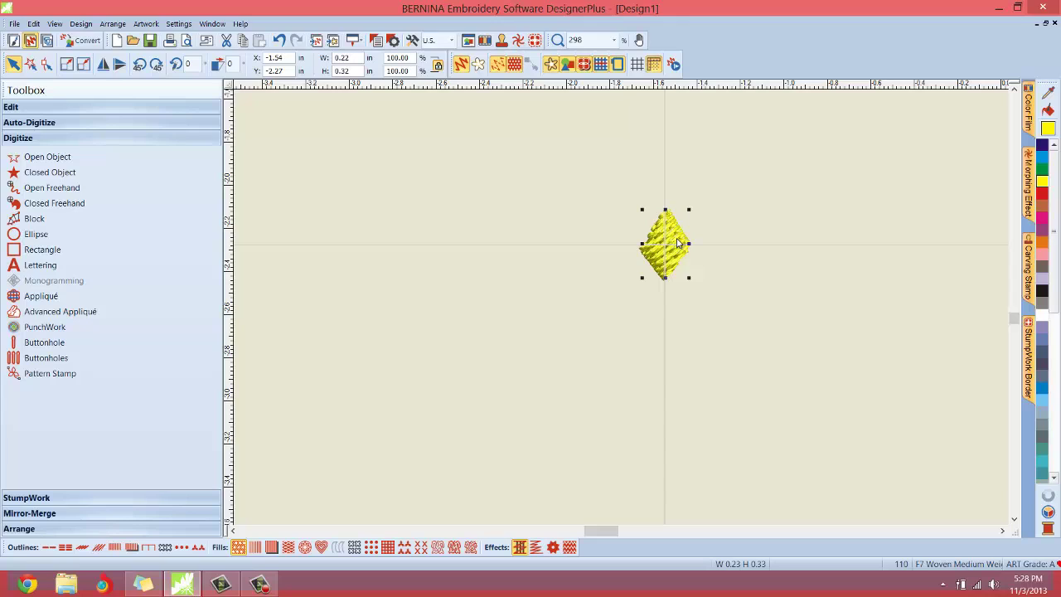
left_click(255, 549)
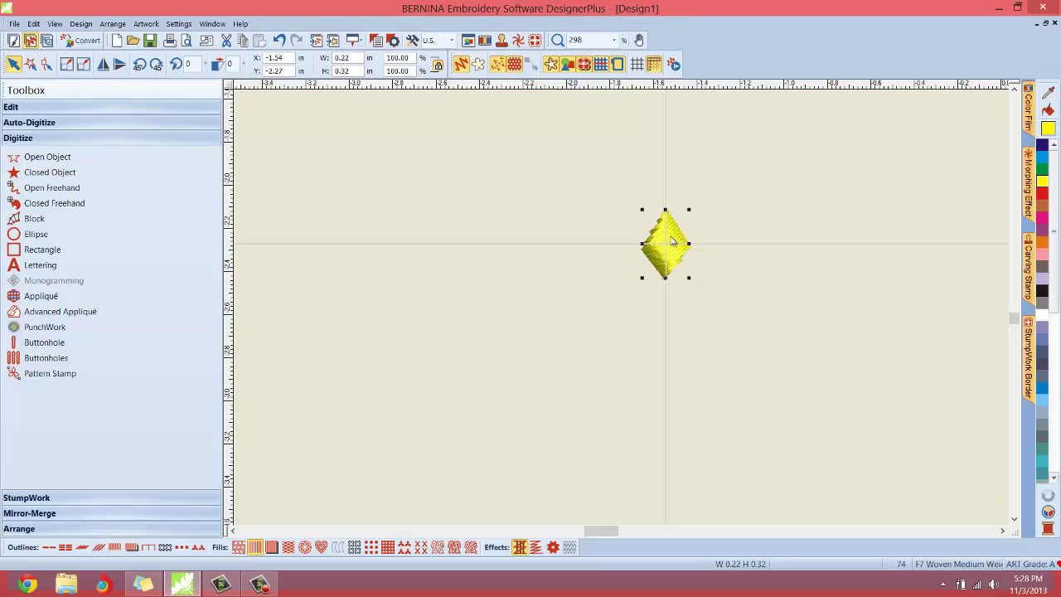
scroll(673, 241, "up", 4)
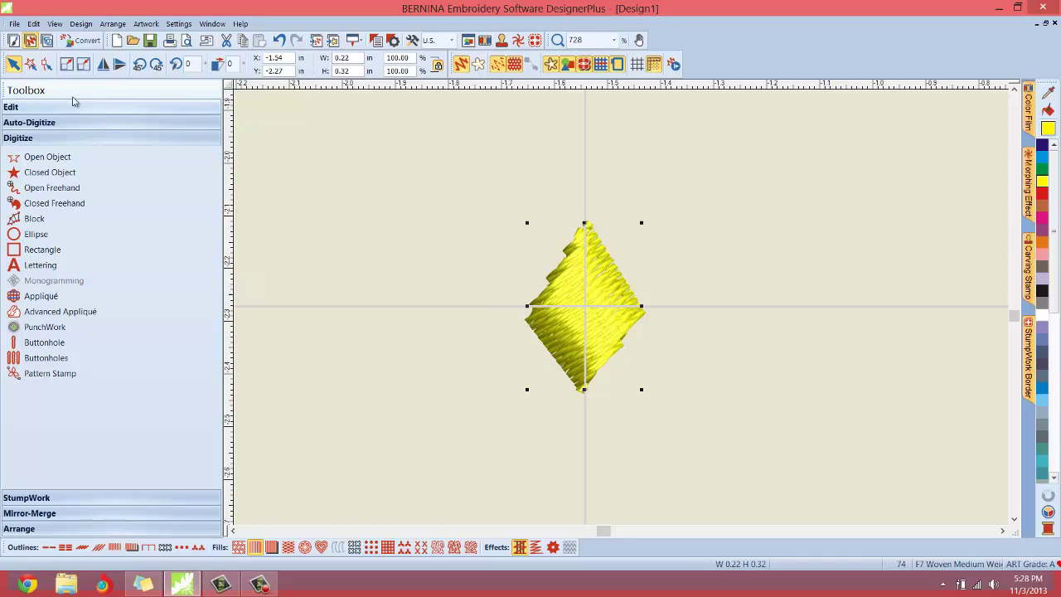
Set the diamond's stitch angle to horizontal 0° and nudge the diamond upward.
left_click(46, 66)
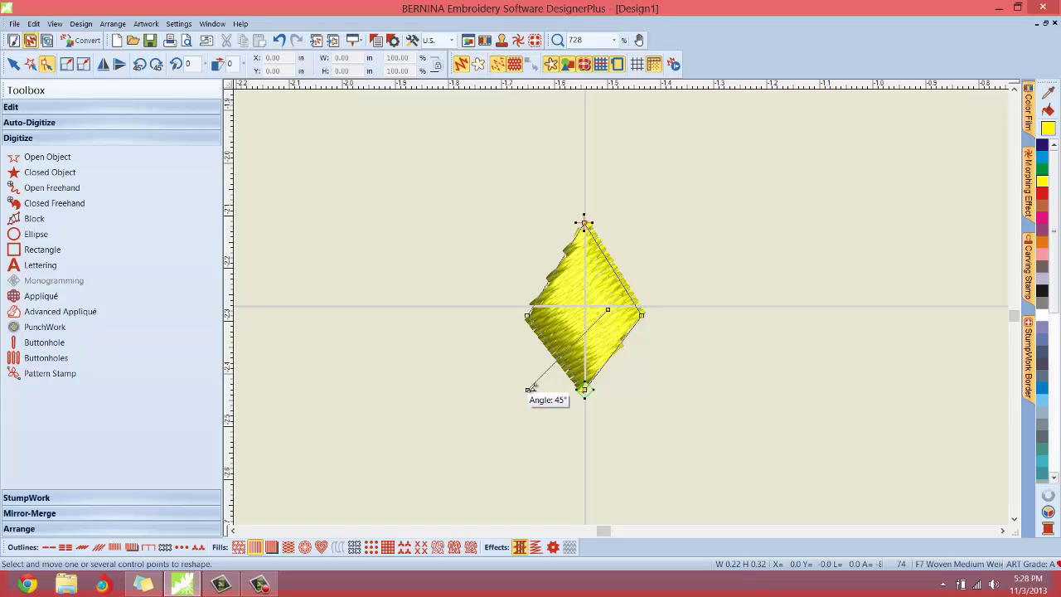
left_click_drag(530, 389, 498, 308)
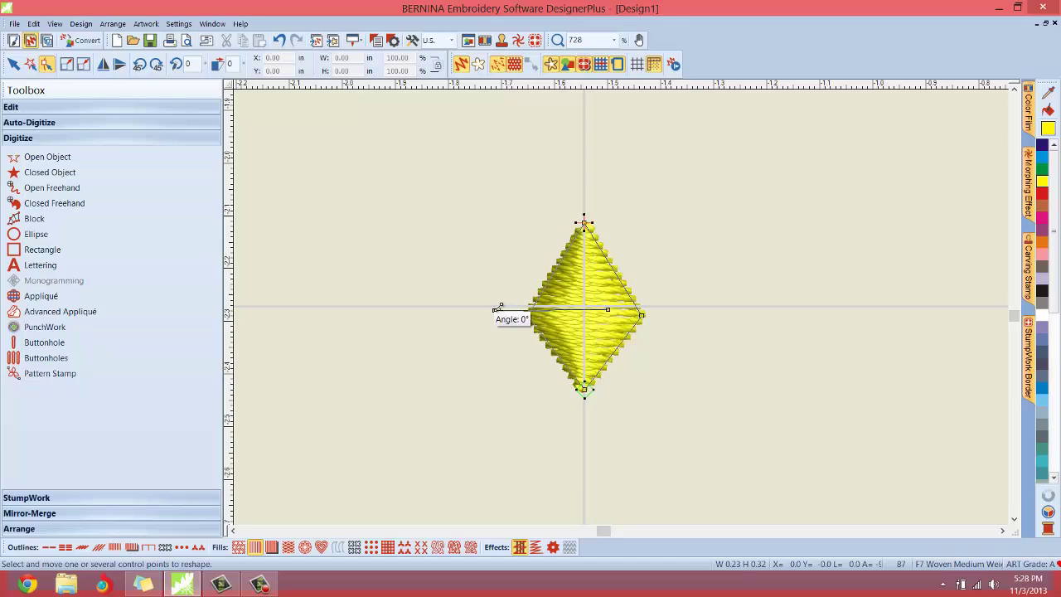
left_click(13, 63)
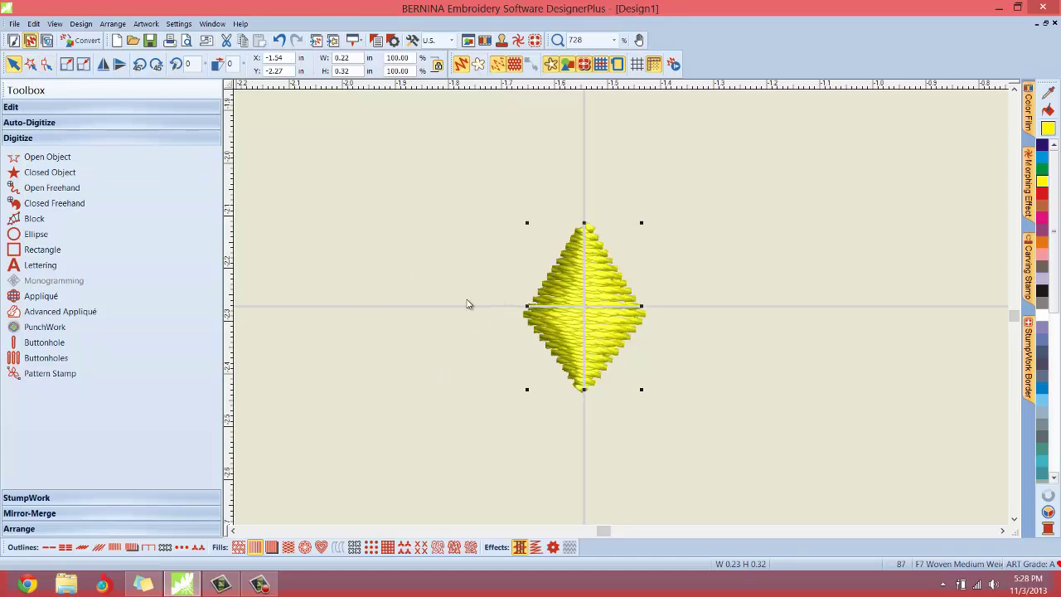
left_click_drag(602, 304, 602, 217)
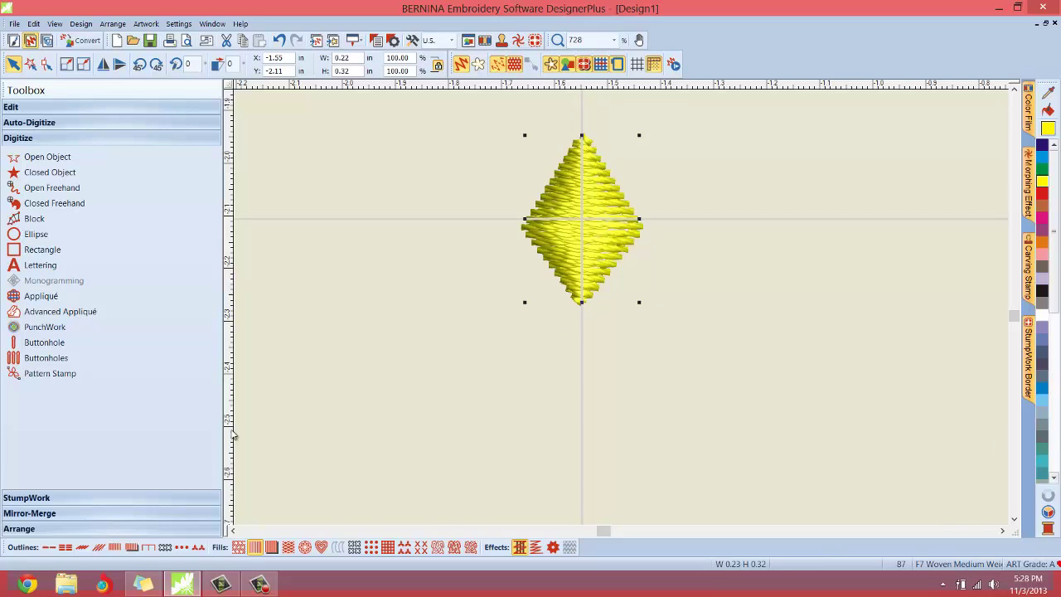
Wreath the diamond into 5 copies around its bottom tip, declining to merge overlaps.
left_click(39, 519)
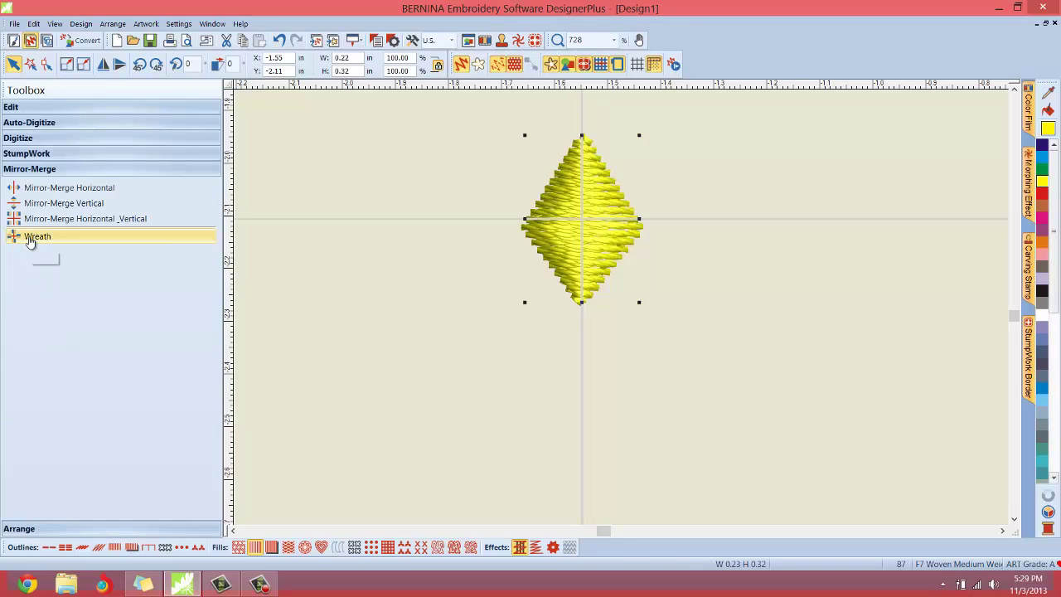
left_click(29, 241)
left_click(22, 87)
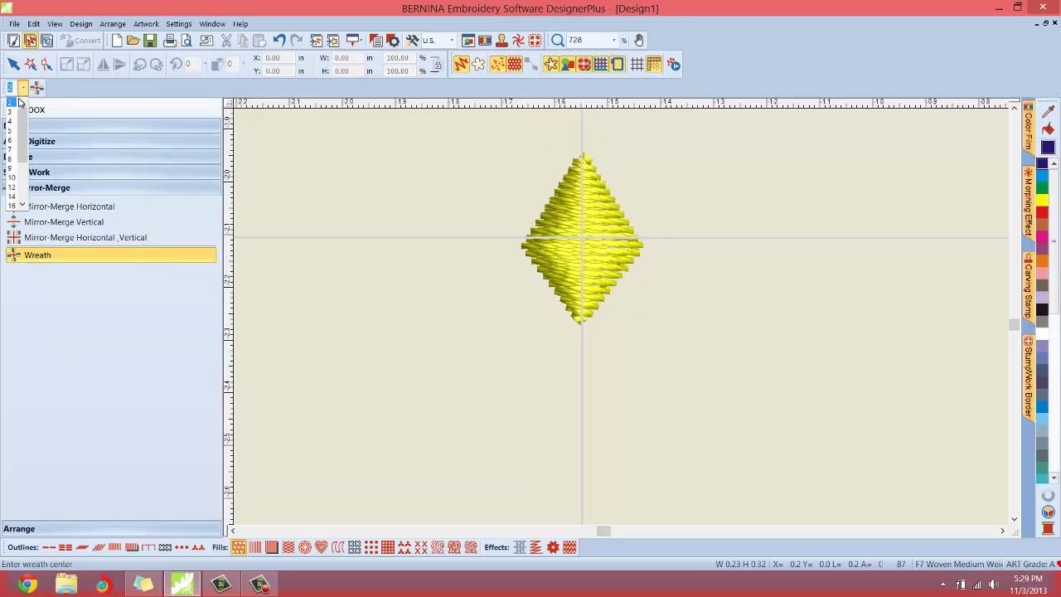
left_click(12, 131)
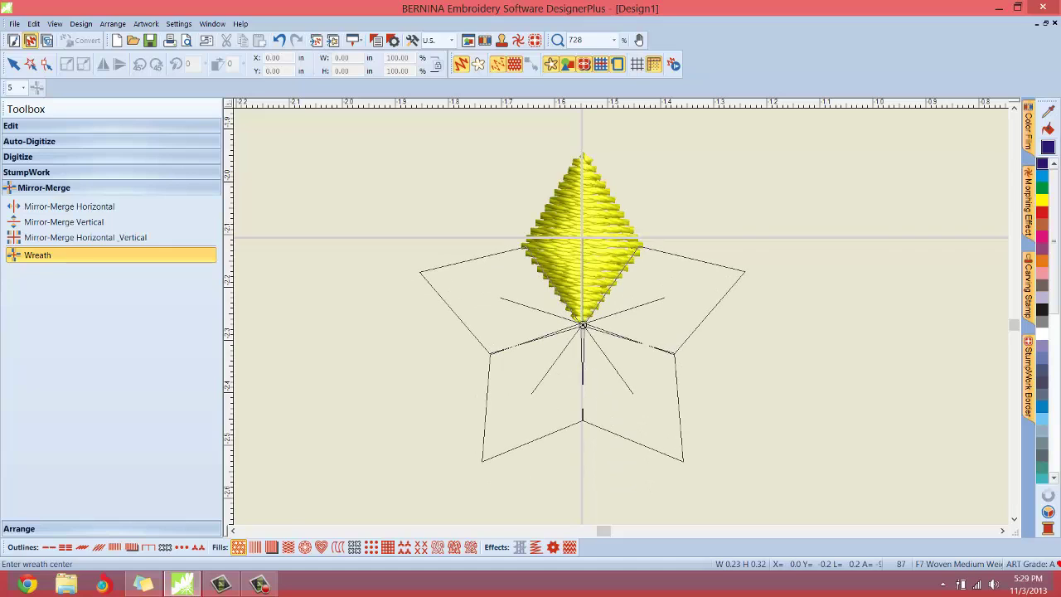
left_click(583, 326)
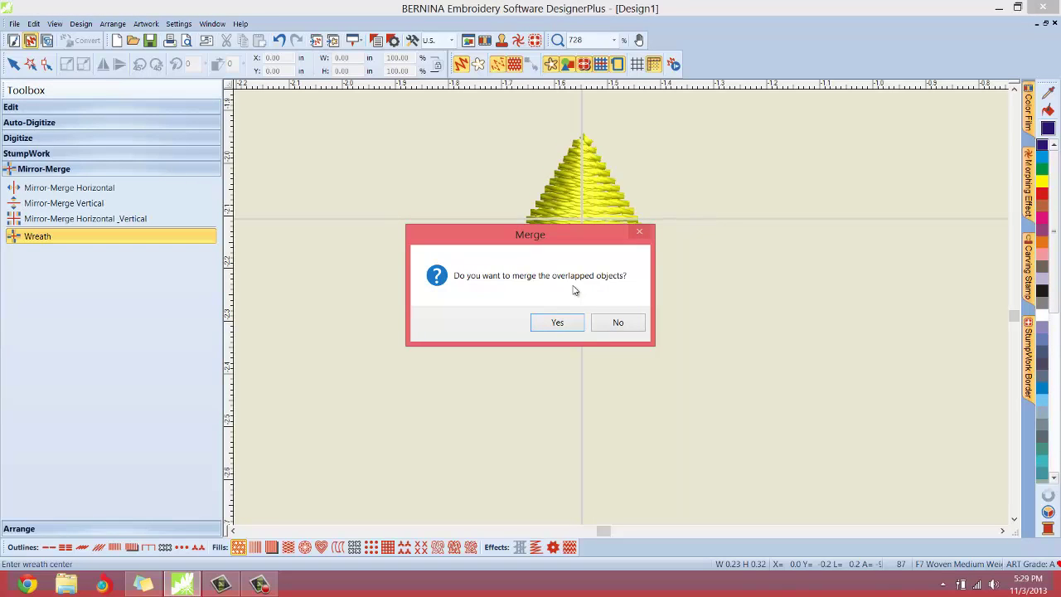
left_click(603, 326)
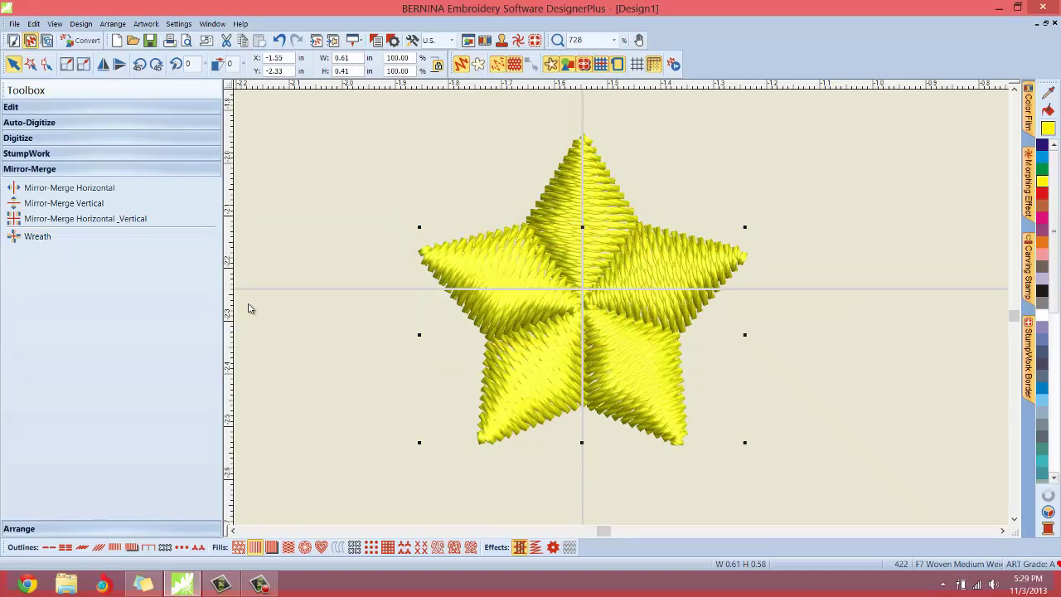
Select the finished star and scale it down to about 37%, roughly 0.23 × 0.22 in.
left_click(332, 239)
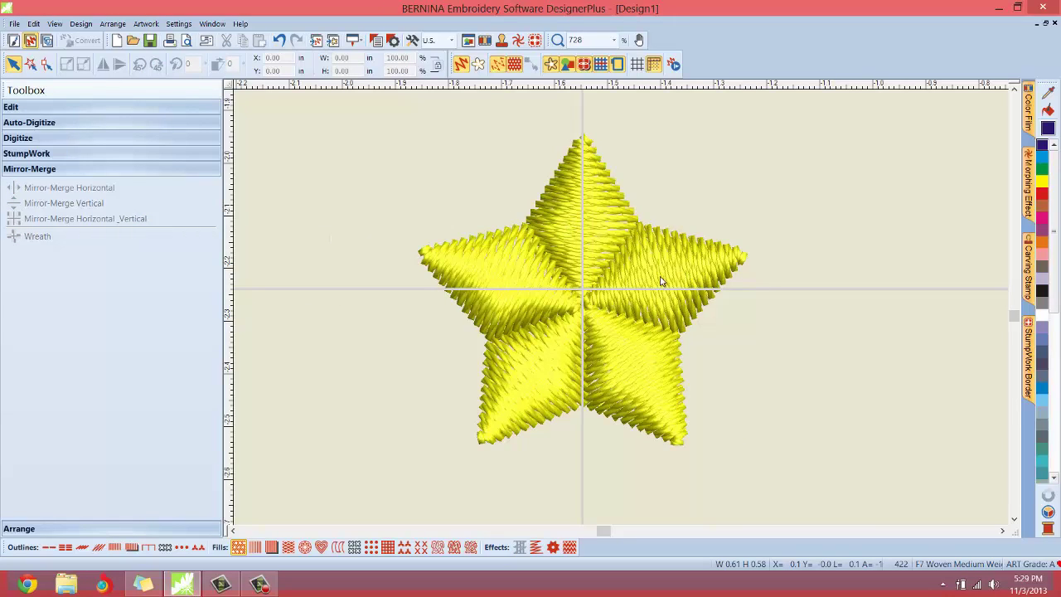
scroll(687, 267, "down", 8)
scroll(622, 362, "down", 1)
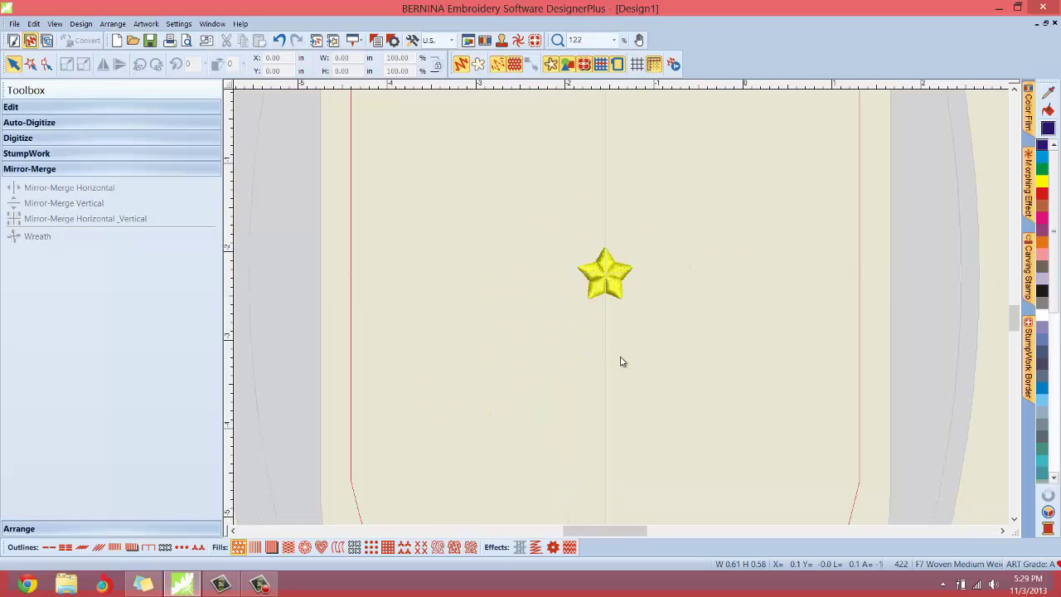
scroll(618, 278, "up", 4)
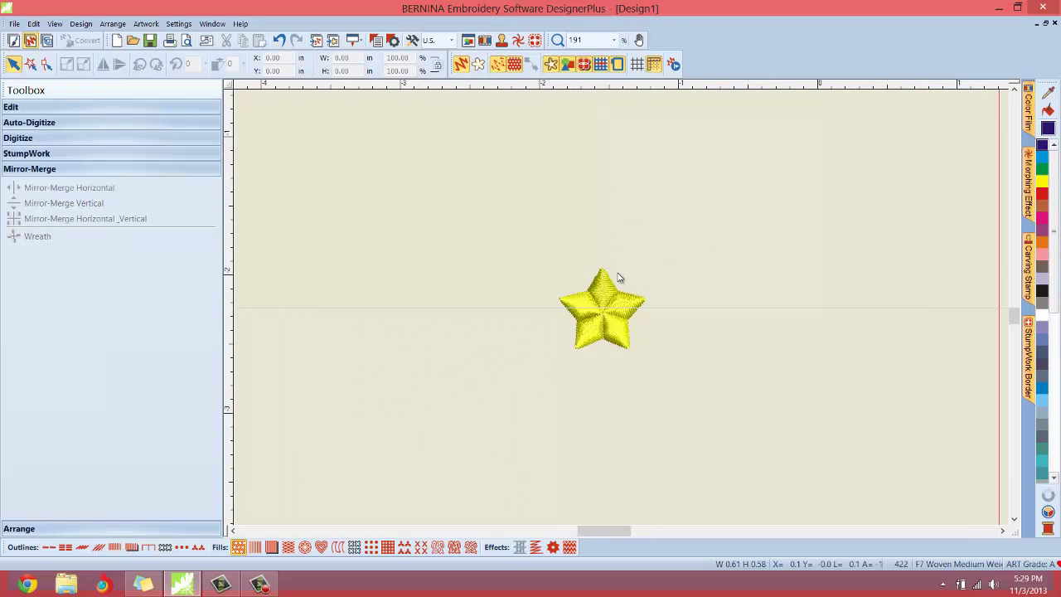
scroll(618, 278, "up", 6)
scroll(619, 278, "down", 8)
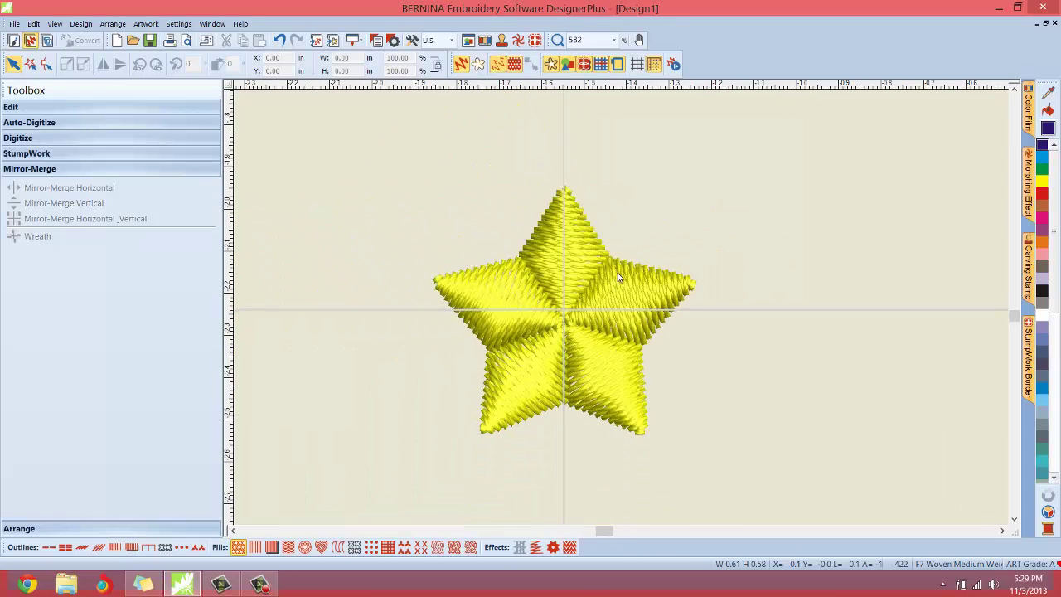
left_click(599, 304)
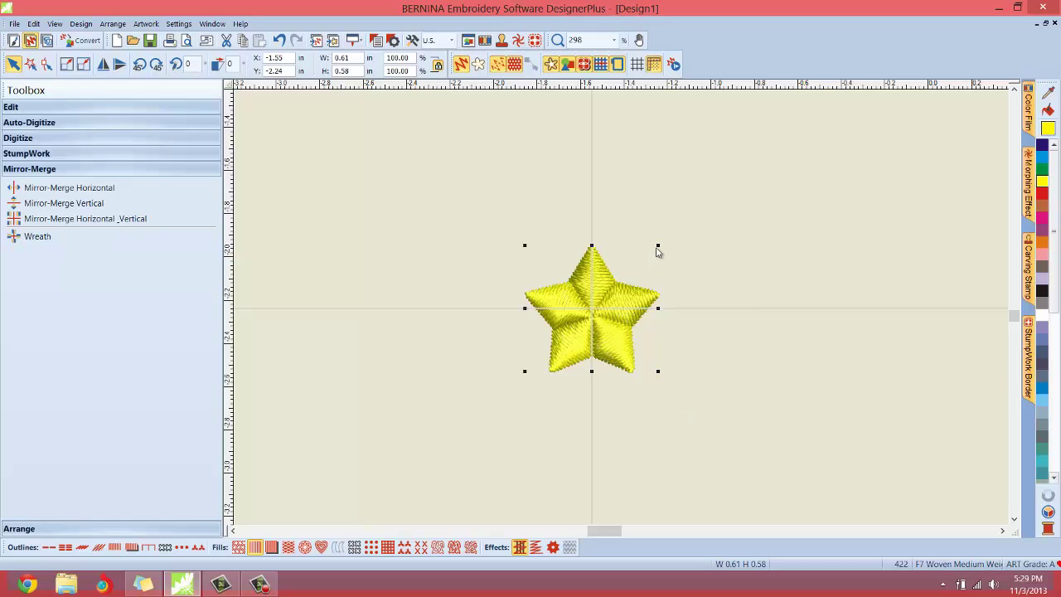
left_click_drag(658, 245, 579, 337)
Select the whole yellow satin star and scale it from its corner to about 0.74 × 0.70 in.
left_click(489, 375)
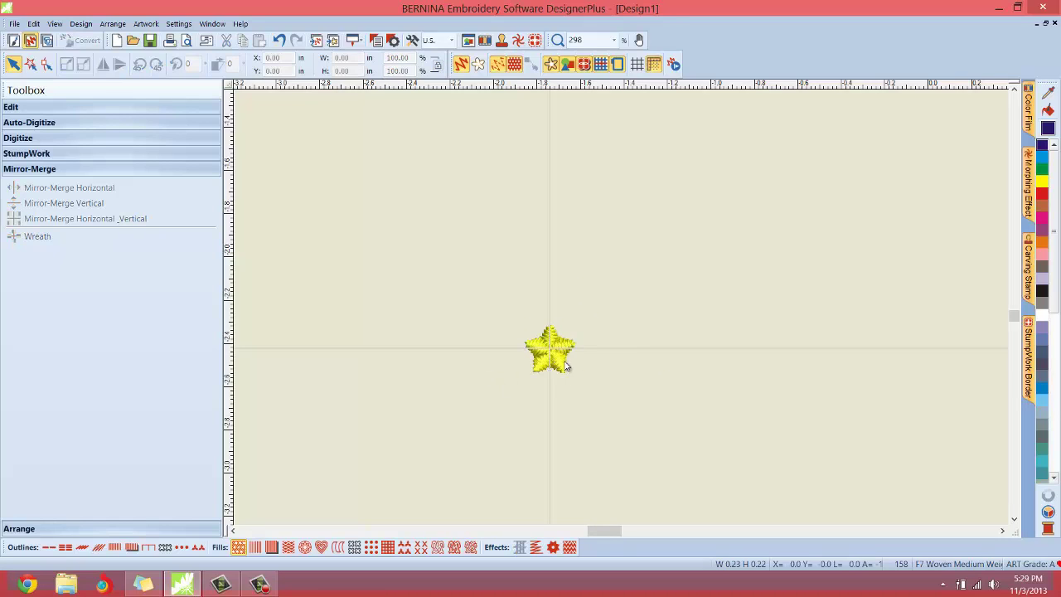
scroll(572, 357, "up", 5)
scroll(618, 257, "down", 2)
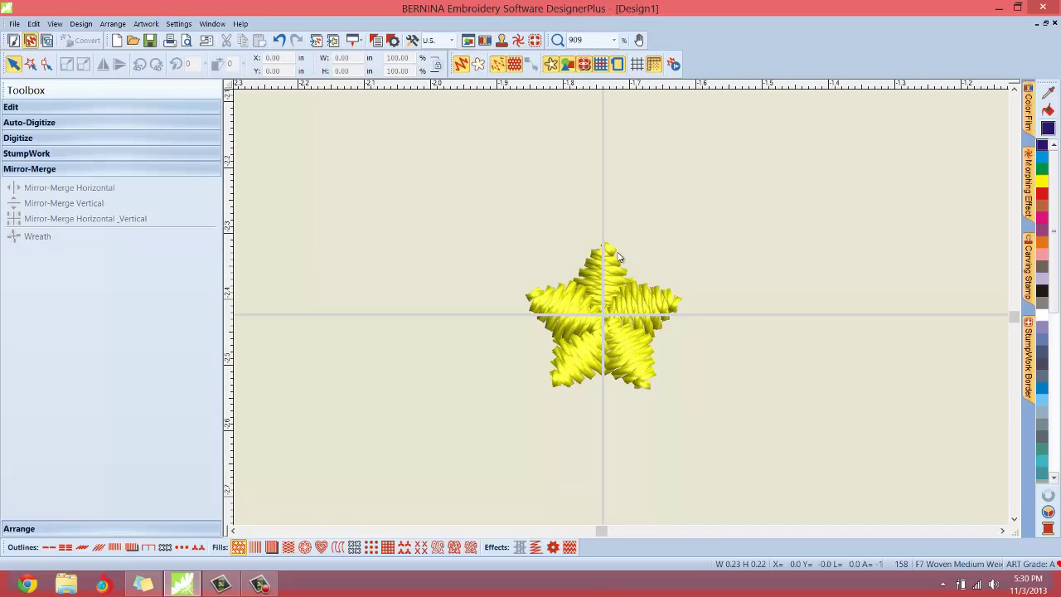
left_click_drag(431, 220, 822, 432)
scroll(822, 431, "down", 3)
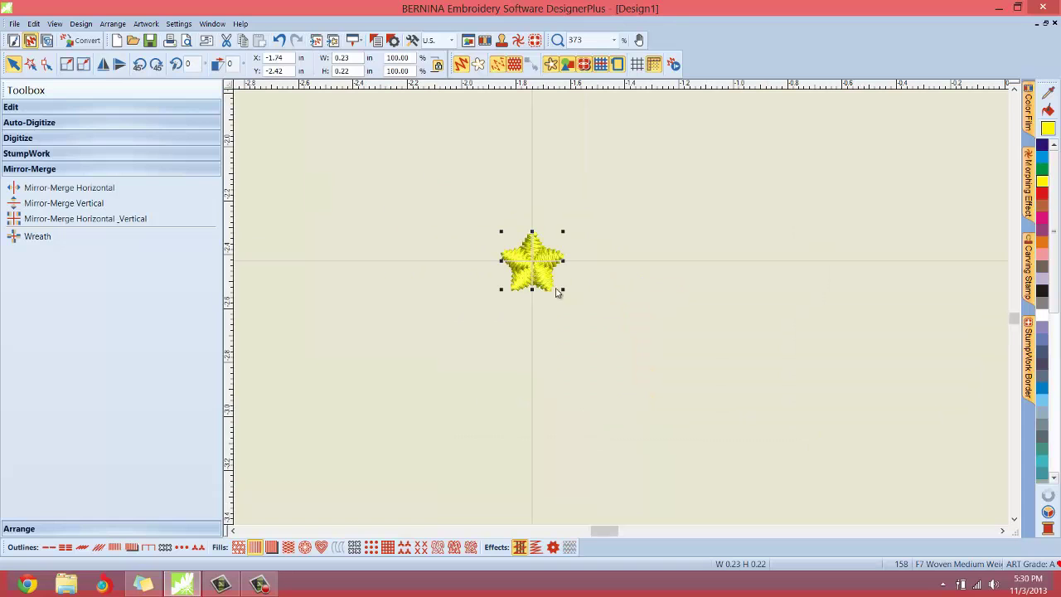
left_click_drag(559, 290, 704, 422)
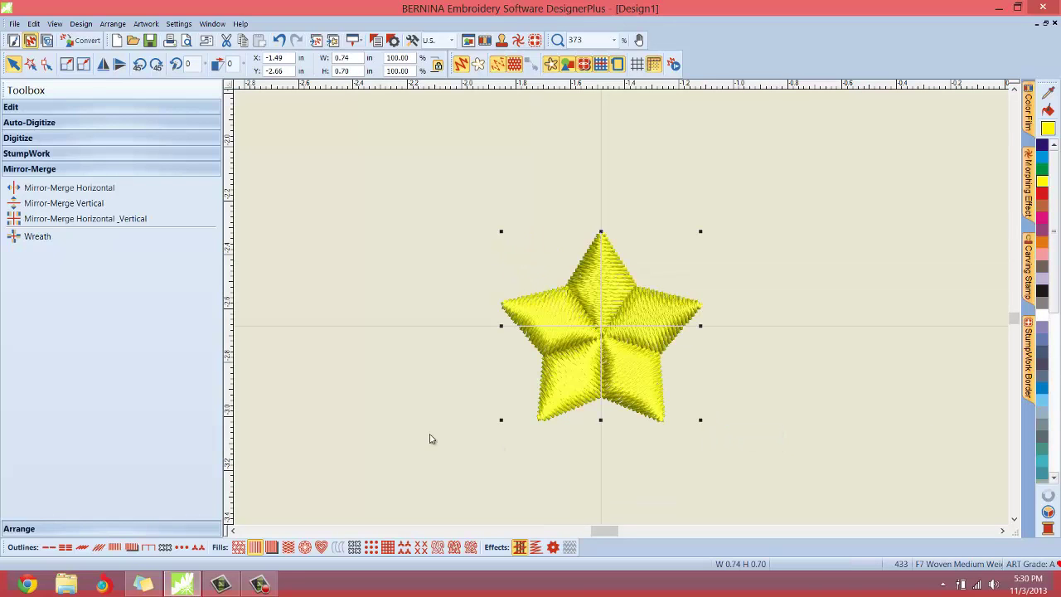